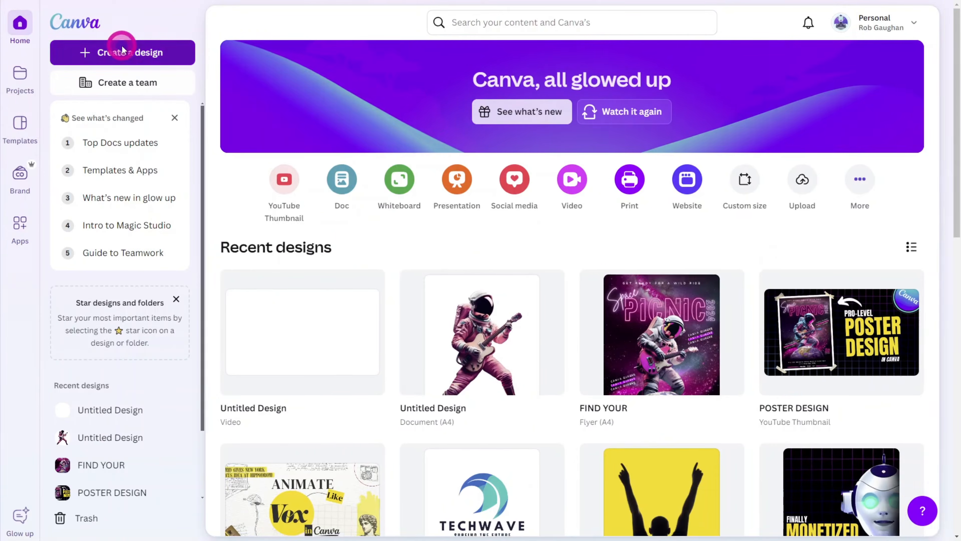
Create a new blank design using the Document (A4 Portrait) format.
{"action": "left_click", "coordinate": [122, 52]}
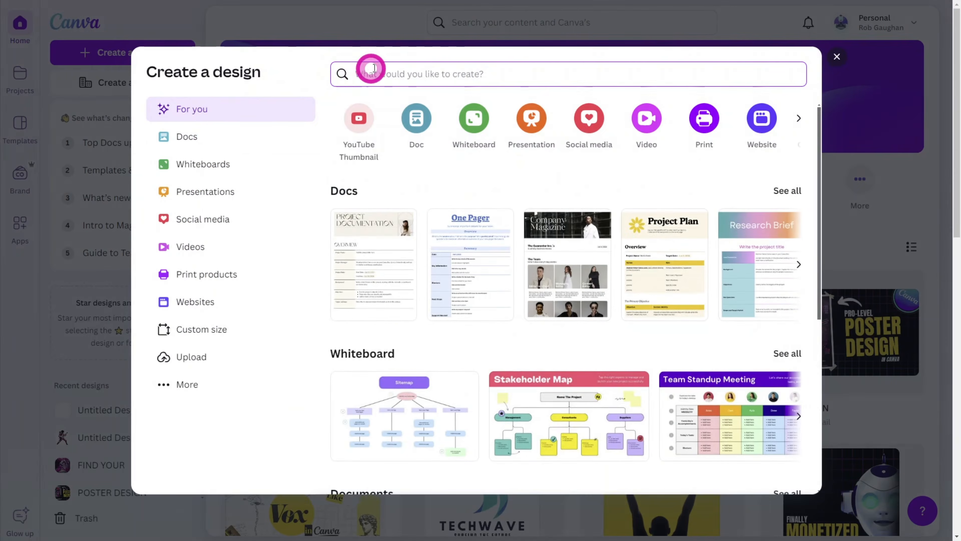
{"action": "type", "text": "A4"}
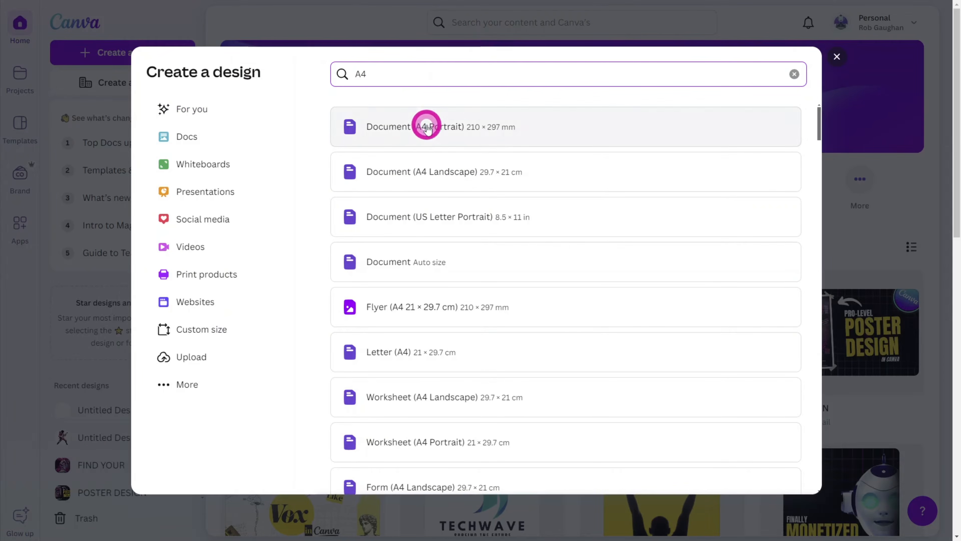
{"action": "left_click", "coordinate": [450, 126]}
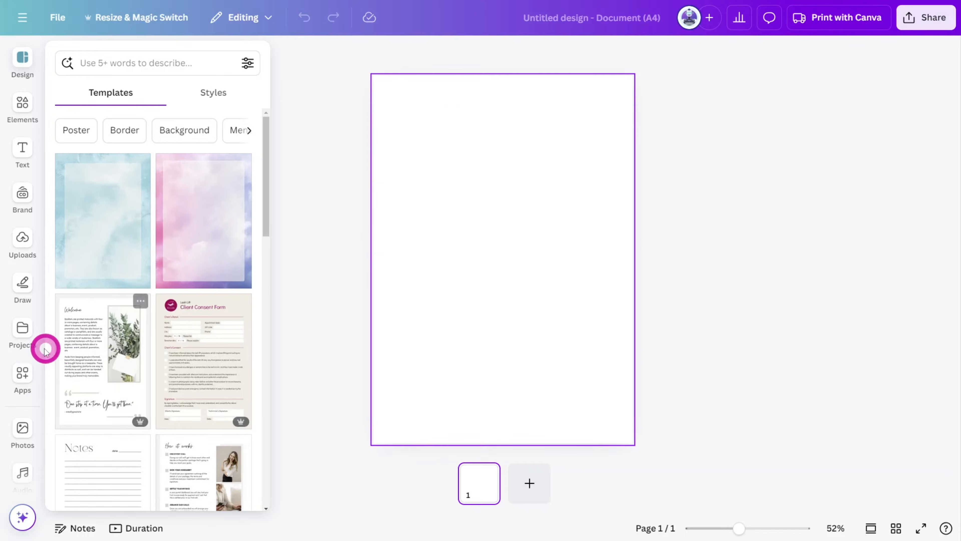
Open the Magic Media image generator and enter the prompt "An astronaut playing the guitar".
{"action": "scroll", "coordinate": [33, 339], "scroll_direction": "down", "scroll_amount": 3}
{"action": "scroll", "coordinate": [33, 340], "scroll_direction": "down", "scroll_amount": 4}
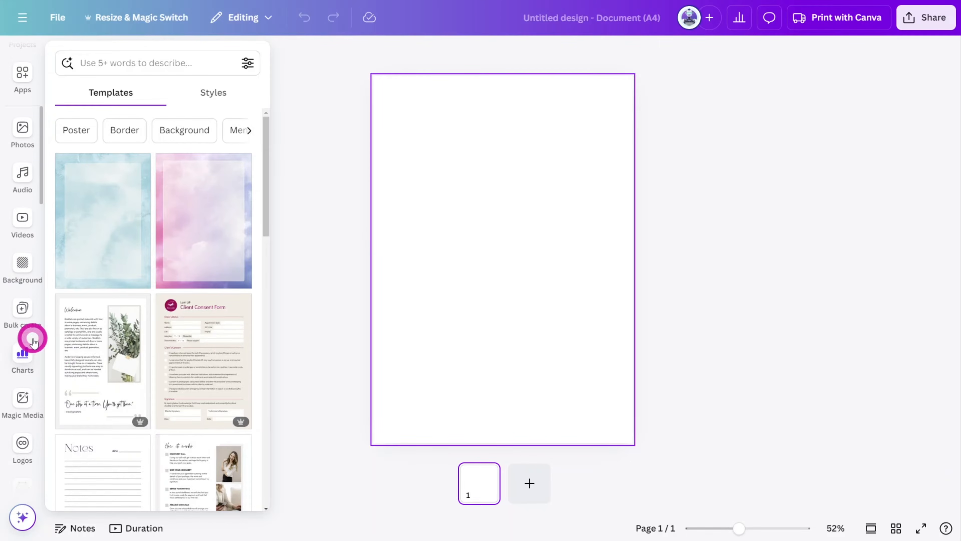
{"action": "left_click", "coordinate": [23, 397]}
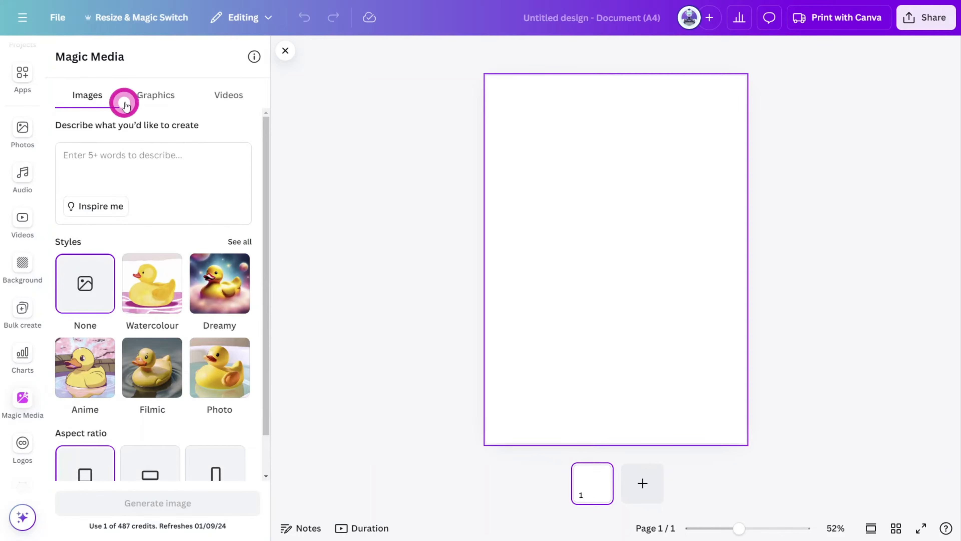
{"action": "left_click", "coordinate": [144, 187]}
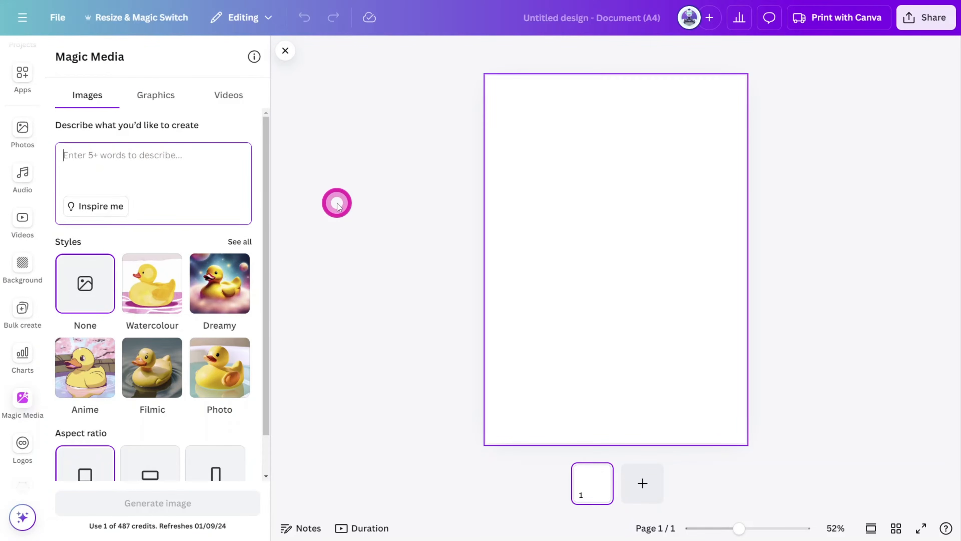
{"action": "type", "text": "An astronaut playing the guitar"}
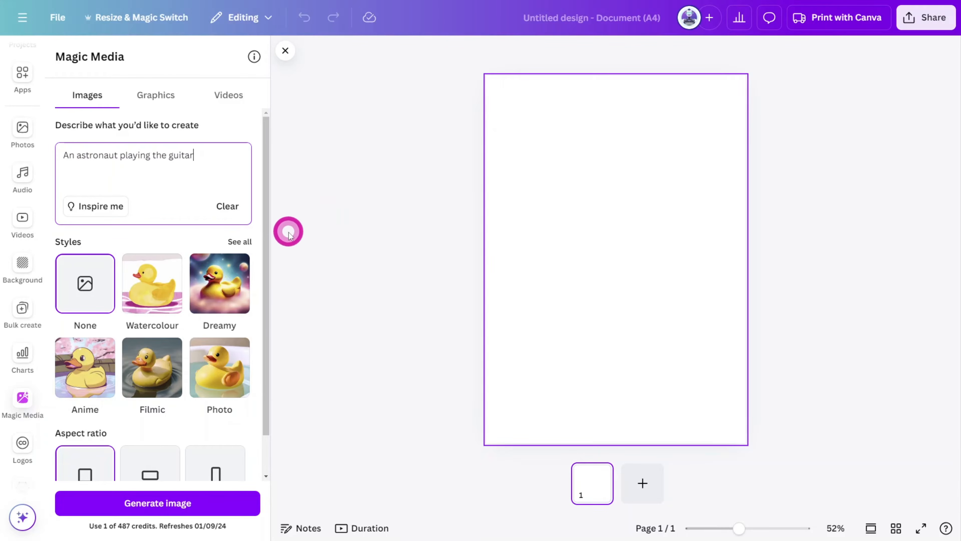
{"action": "left_click", "coordinate": [323, 244]}
Set the generated image's style to Retrowave and its aspect ratio to Portrait.
{"action": "left_click", "coordinate": [239, 241]}
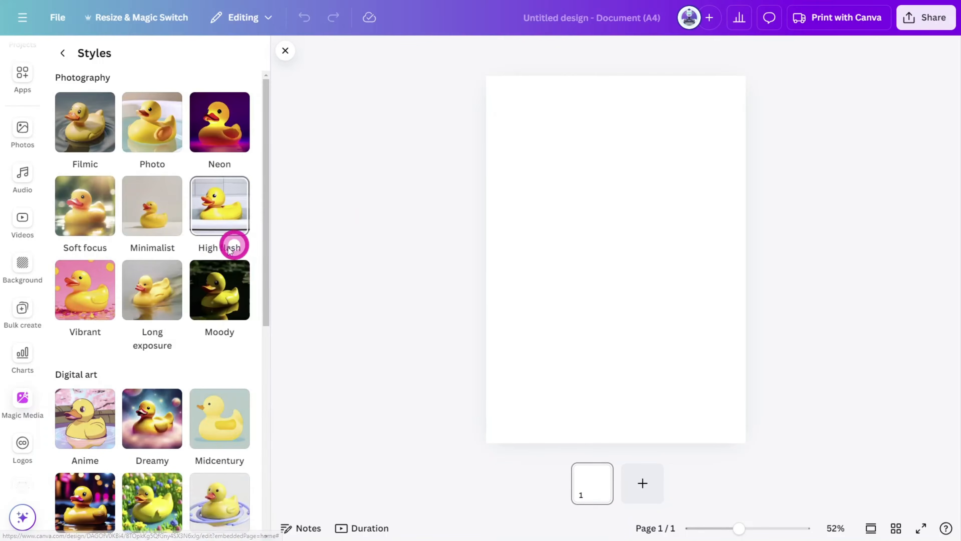
{"action": "scroll", "coordinate": [189, 232], "scroll_direction": "down", "scroll_amount": 6}
{"action": "left_click", "coordinate": [93, 258]}
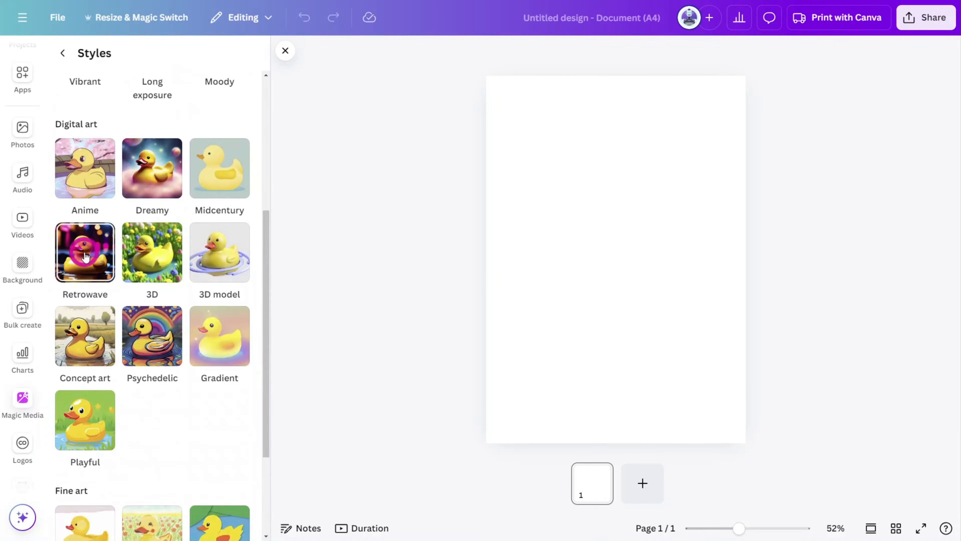
{"action": "left_click", "coordinate": [365, 261]}
{"action": "scroll", "coordinate": [193, 412], "scroll_direction": "down", "scroll_amount": 2}
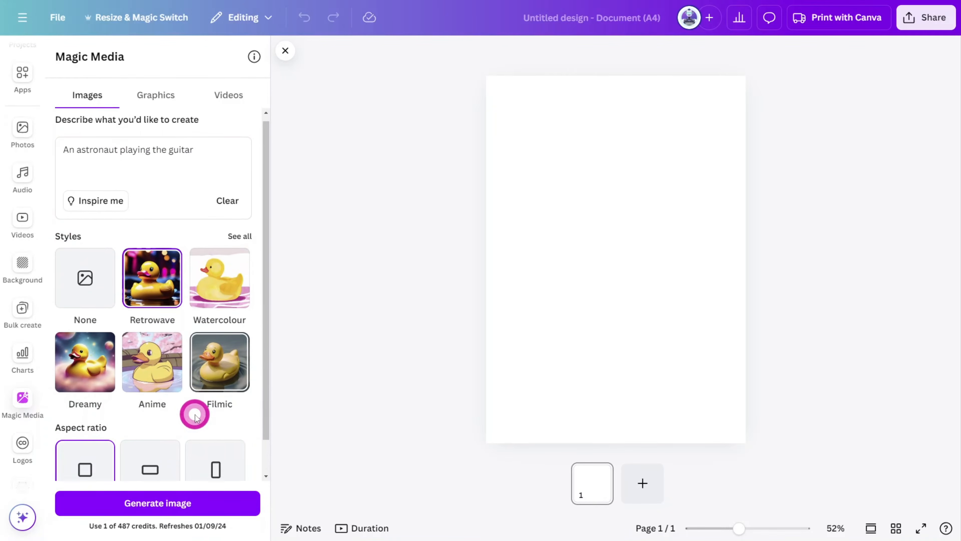
{"action": "left_click", "coordinate": [216, 431]}
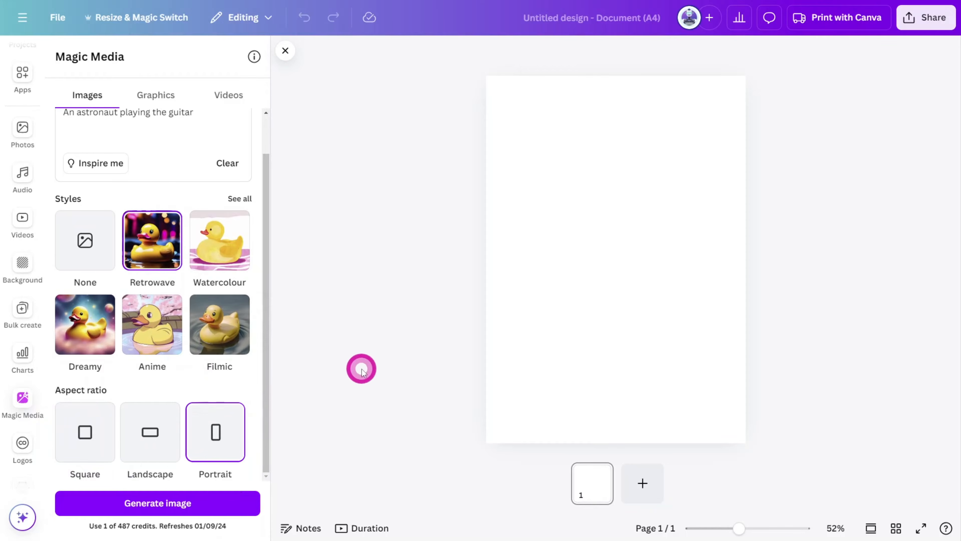
Generate the astronaut images, generate another set, and add the first new variation to the page.
{"action": "left_click", "coordinate": [193, 503]}
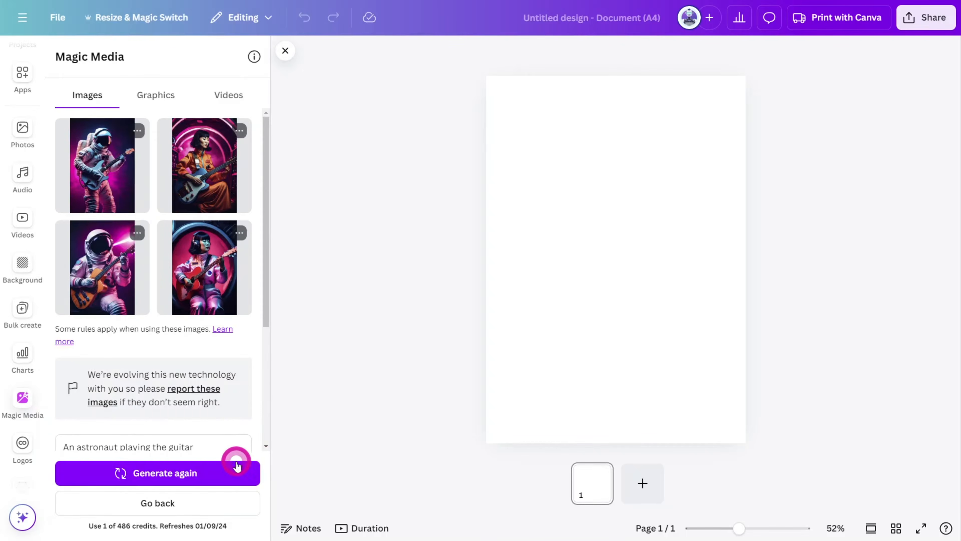
{"action": "left_click", "coordinate": [234, 473]}
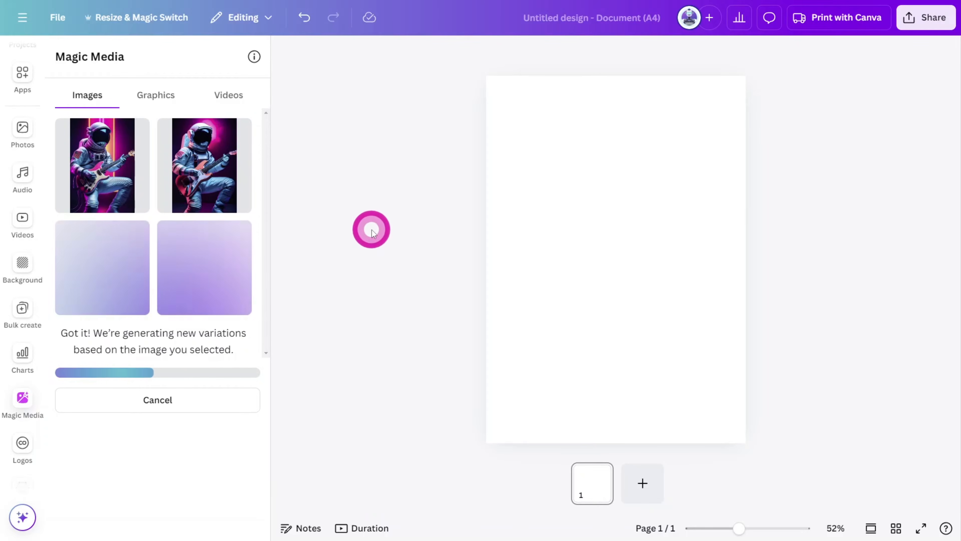
{"action": "left_click", "coordinate": [95, 187]}
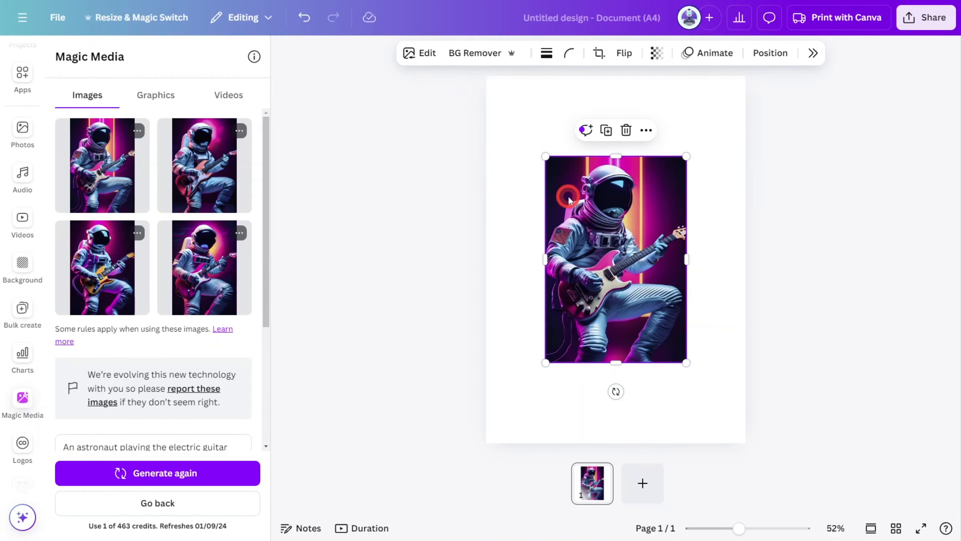
Run Magic Expand on the astronaut image with its freeform frame stretched to cover the whole page.
{"action": "left_click", "coordinate": [426, 61]}
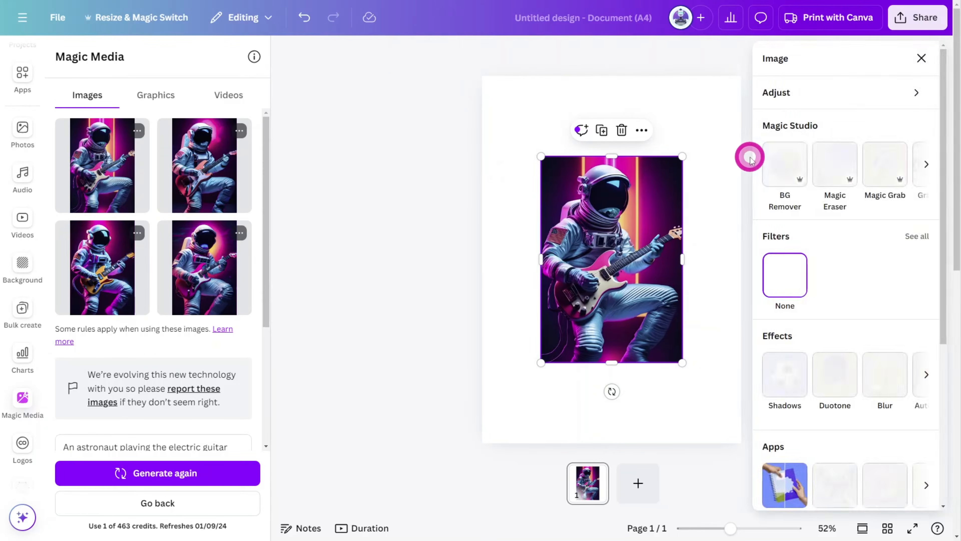
{"action": "left_click", "coordinate": [927, 165]}
{"action": "left_click", "coordinate": [901, 179]}
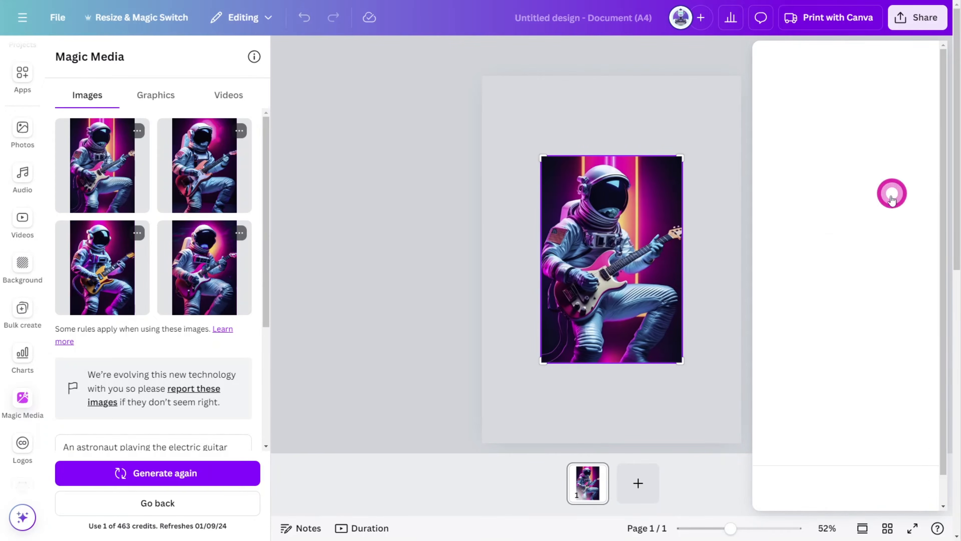
{"action": "left_click_drag", "start_coordinate": [541, 159], "coordinate": [483, 75]}
{"action": "left_click_drag", "start_coordinate": [683, 362], "coordinate": [740, 442]}
{"action": "left_click", "coordinate": [772, 447]}
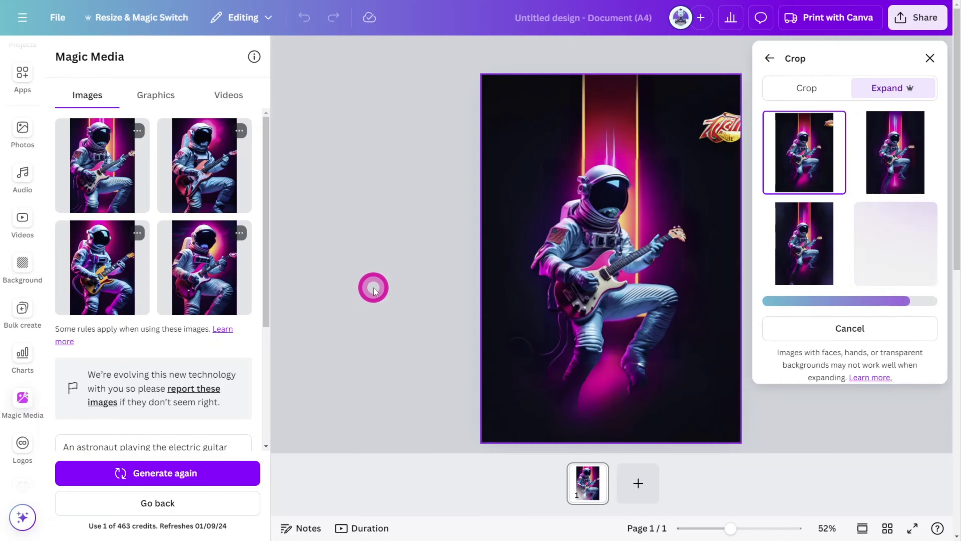
Apply the second expansion result and remove the background from the astronaut image.
{"action": "left_click", "coordinate": [897, 166]}
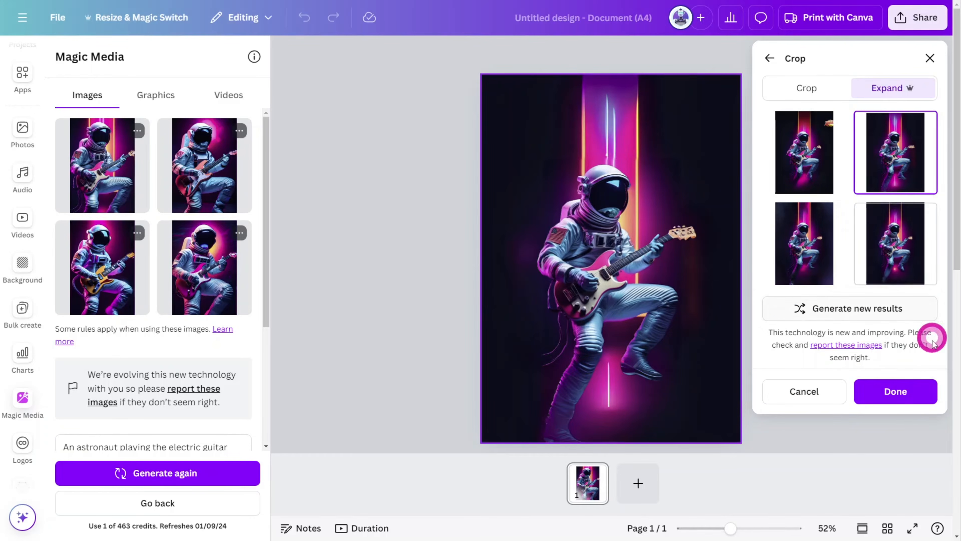
{"action": "left_click", "coordinate": [925, 395]}
{"action": "left_click", "coordinate": [789, 164]}
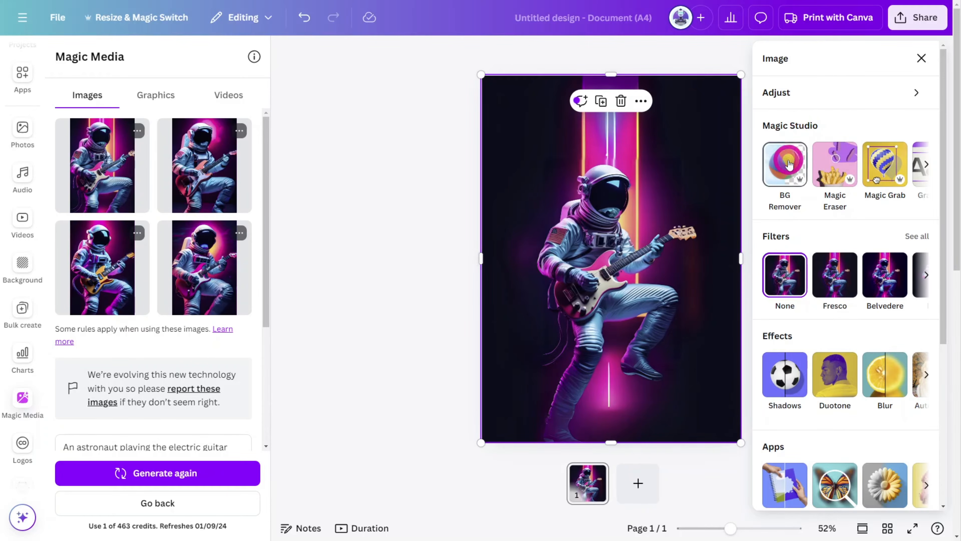
{"action": "left_click", "coordinate": [393, 204]}
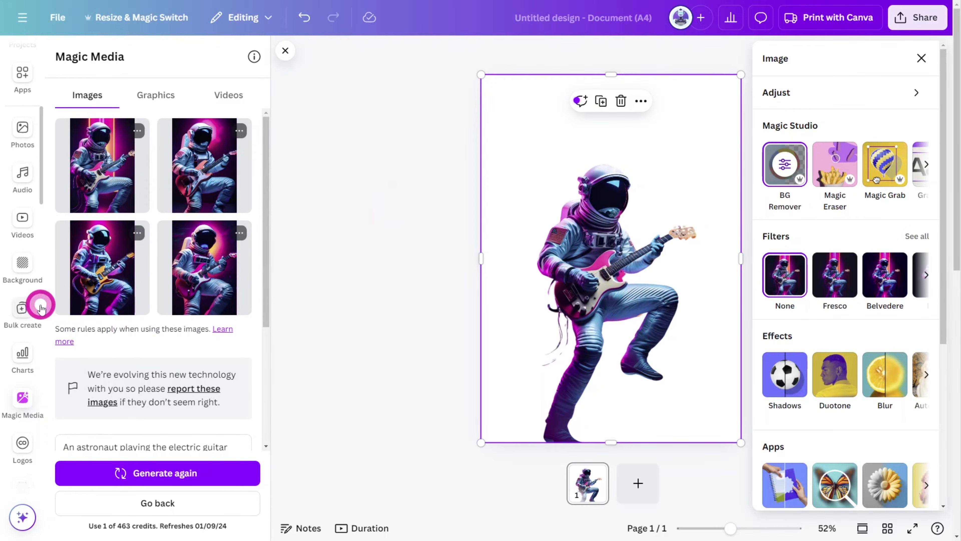
Search the photos for "PLANET EARTH IN COSMIC SPACE" and place the first result across the full width of the page's lower part.
{"action": "left_click", "coordinate": [23, 130]}
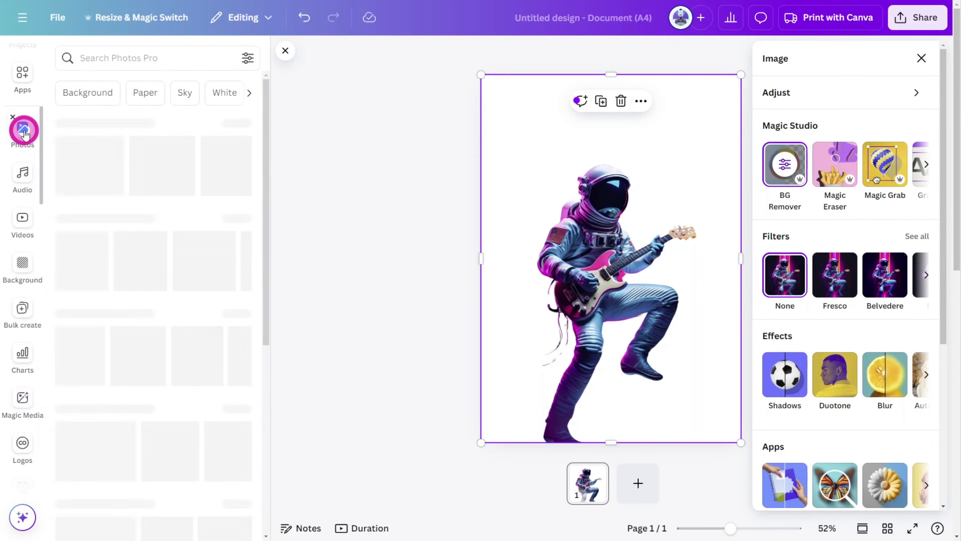
{"action": "type", "text": "PLANET EARTH IN COSMIC SPACE"}
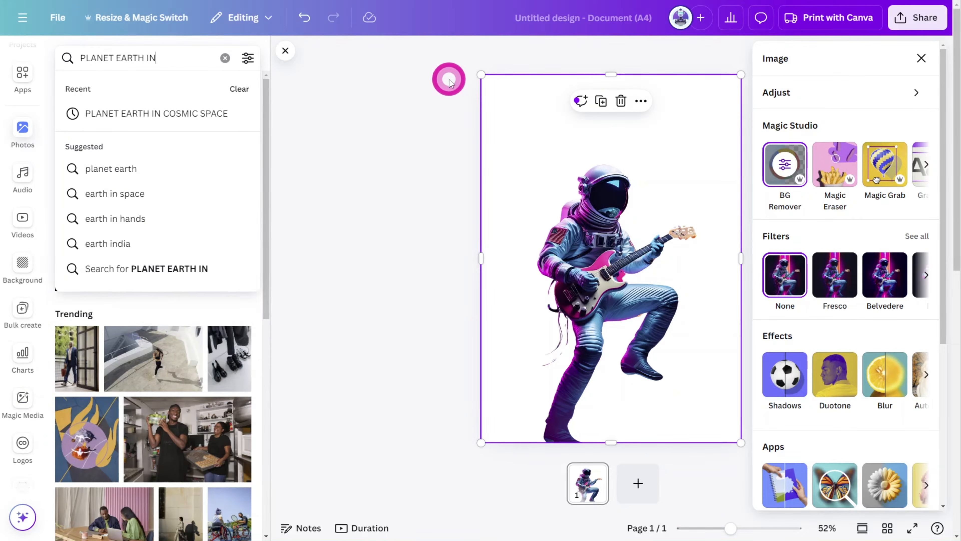
{"action": "key", "text": "Return"}
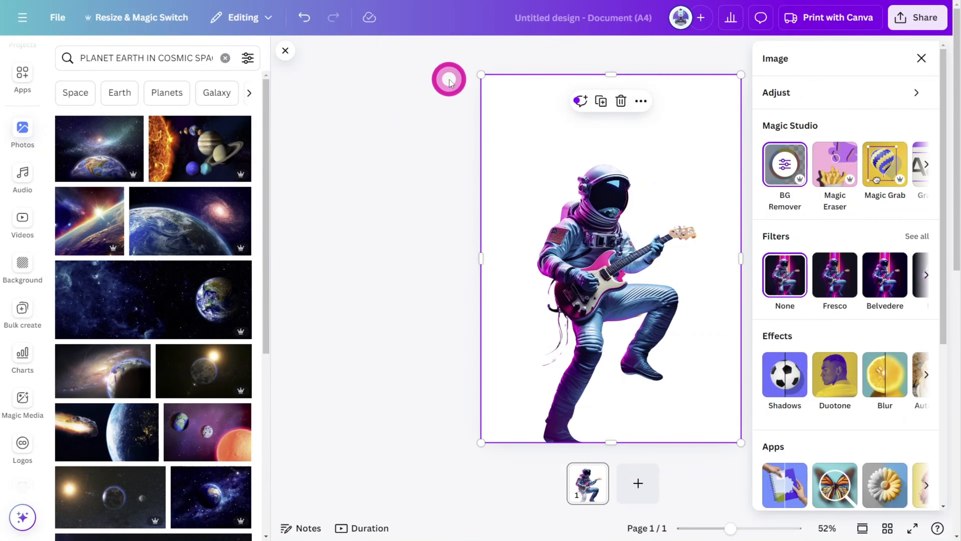
{"action": "left_click", "coordinate": [86, 168]}
{"action": "left_click_drag", "start_coordinate": [635, 292], "coordinate": [640, 382]}
{"action": "left_click_drag", "start_coordinate": [715, 278], "coordinate": [740, 249]}
{"action": "left_click_drag", "start_coordinate": [507, 249], "coordinate": [481, 240]}
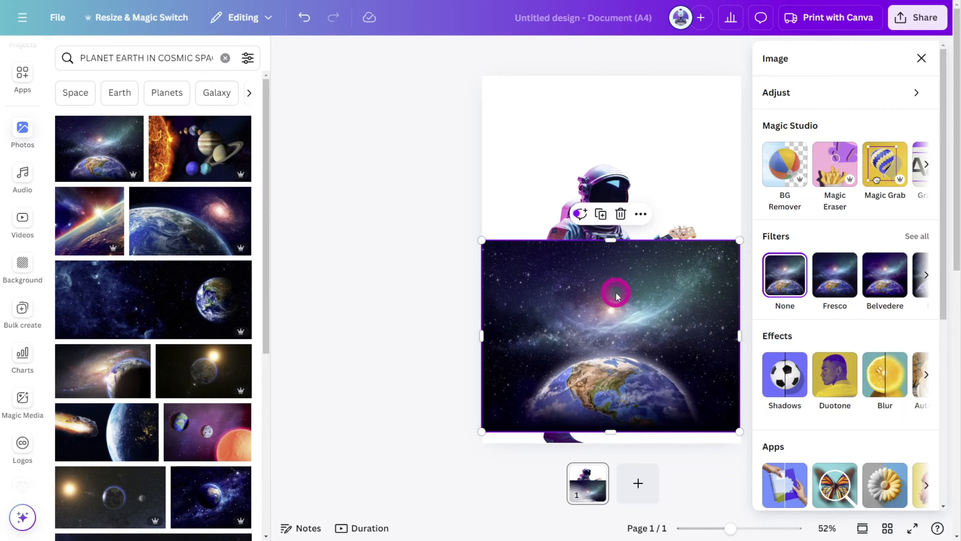
Run Magic Expand on the Earth photo with its freeform frame stretched to the page's top and bottom edges.
{"action": "left_click", "coordinate": [924, 163]}
{"action": "left_click", "coordinate": [908, 172]}
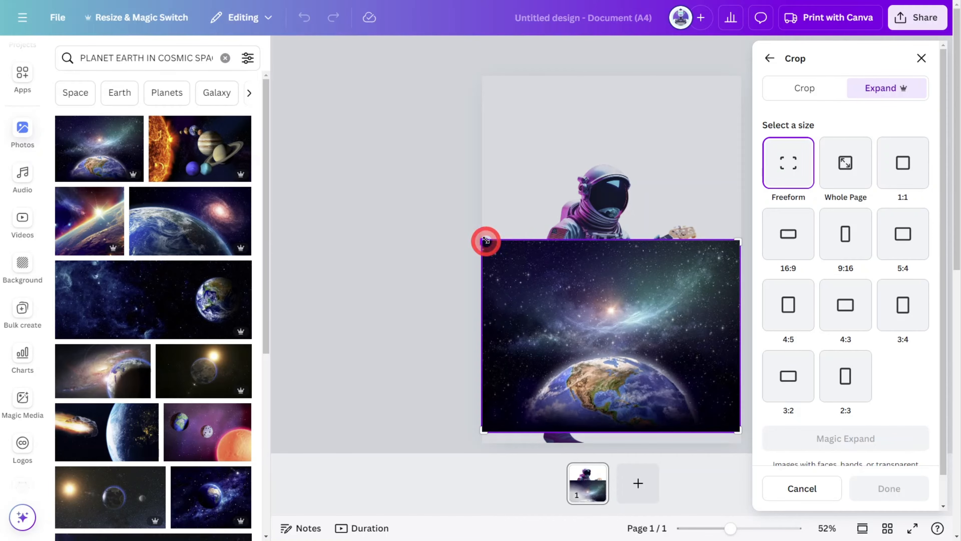
{"action": "left_click_drag", "start_coordinate": [486, 241], "coordinate": [480, 84]}
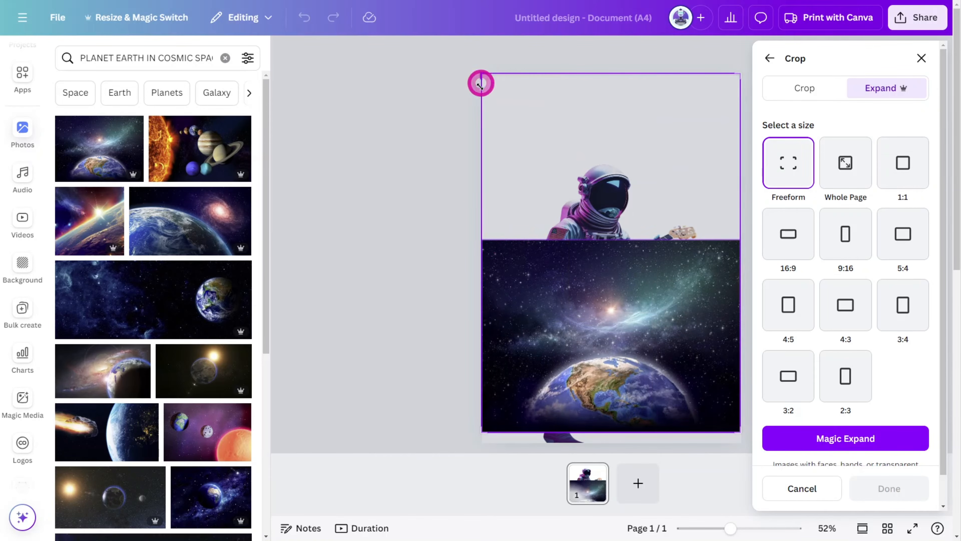
{"action": "left_click_drag", "start_coordinate": [482, 431], "coordinate": [482, 442]}
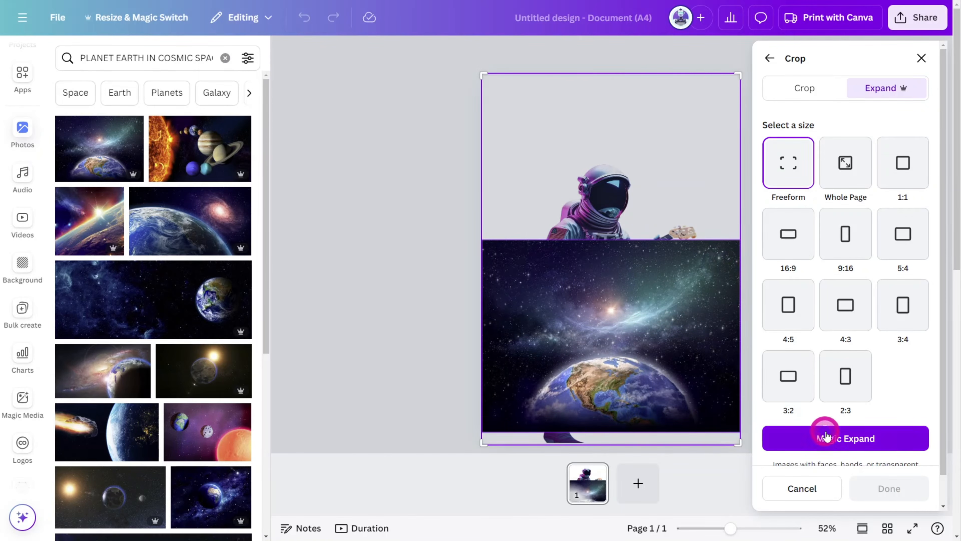
{"action": "left_click", "coordinate": [827, 439]}
Compare the expanded Earth backgrounds and apply the fourth result.
{"action": "left_click", "coordinate": [898, 131]}
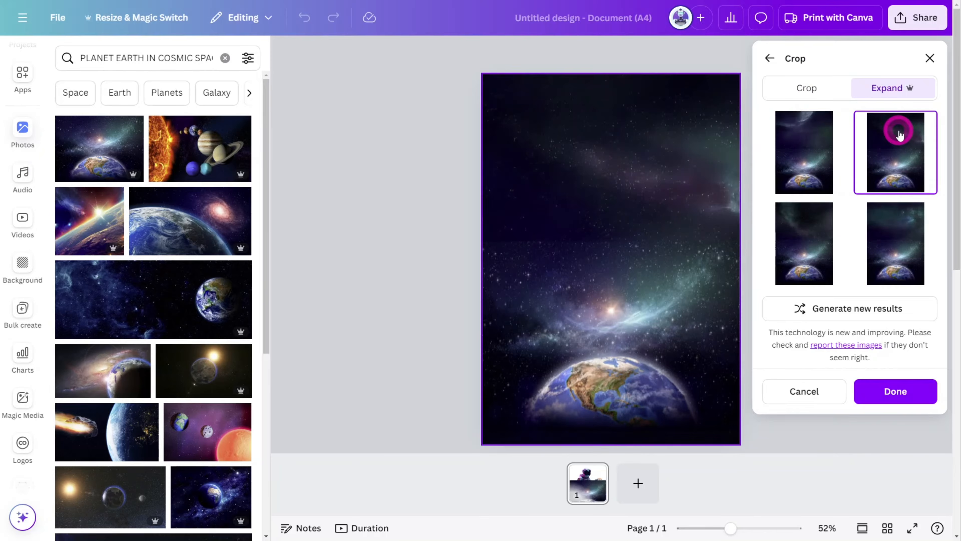
{"action": "left_click", "coordinate": [800, 239]}
{"action": "left_click", "coordinate": [896, 239]}
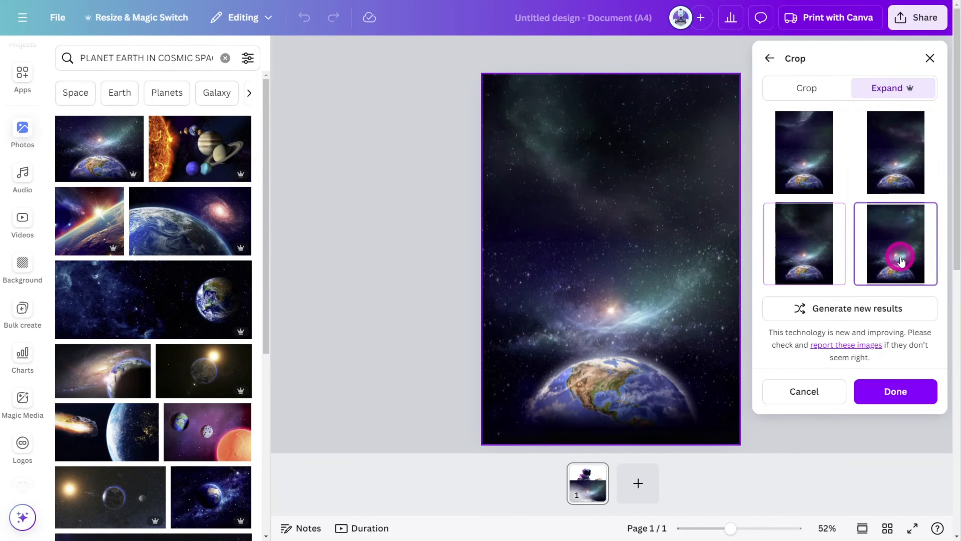
{"action": "left_click", "coordinate": [895, 391]}
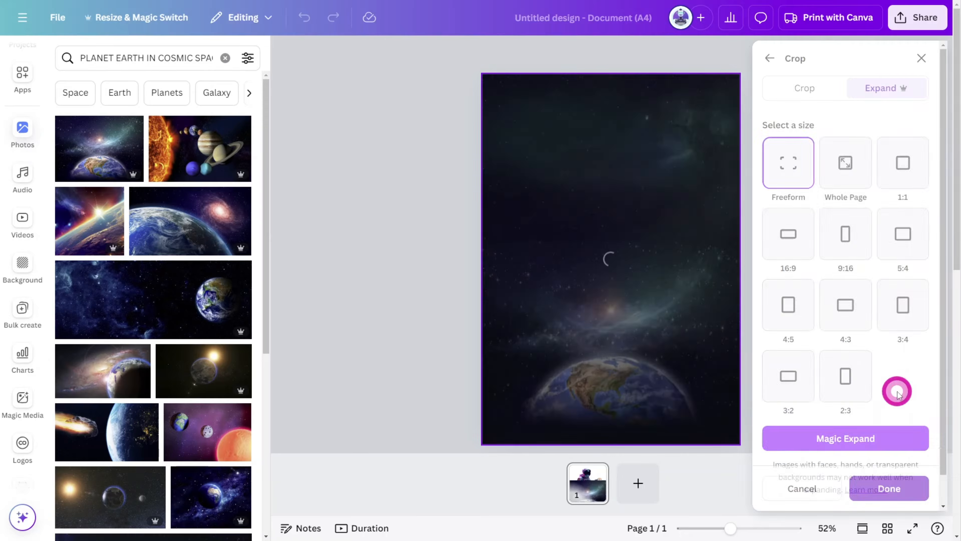
{"action": "left_click", "coordinate": [457, 246]}
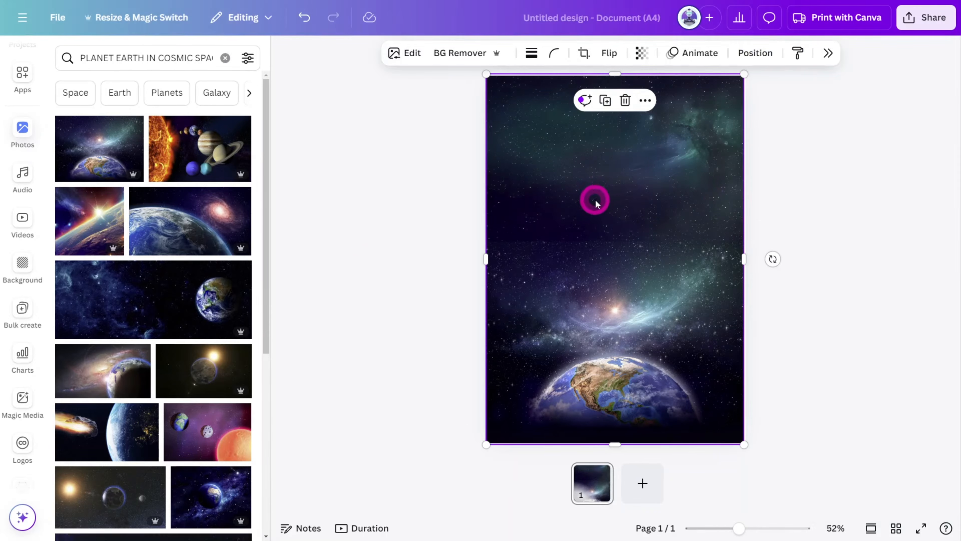
Move the Earth background layer beneath the astronaut layer.
{"action": "left_click", "coordinate": [753, 51]}
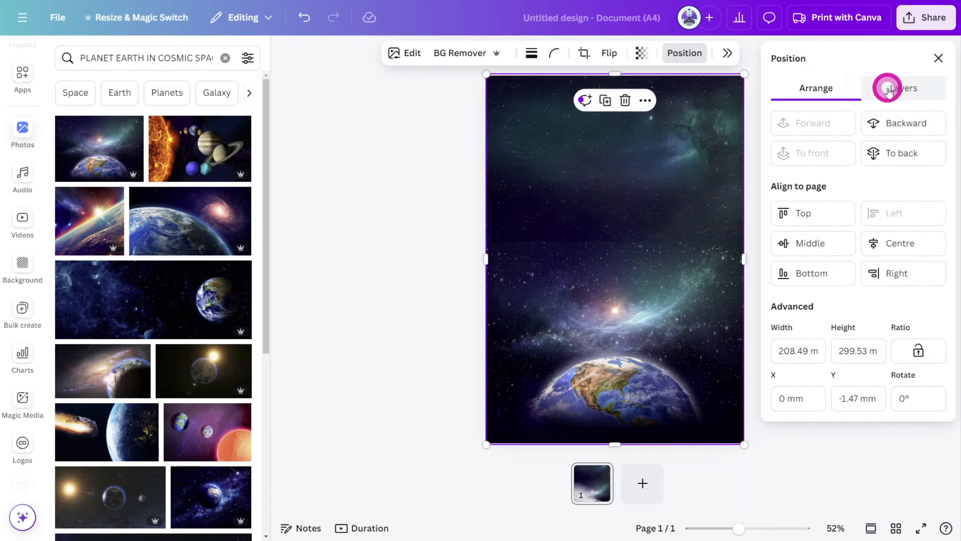
{"action": "left_click", "coordinate": [906, 95]}
{"action": "left_click_drag", "start_coordinate": [884, 154], "coordinate": [890, 223]}
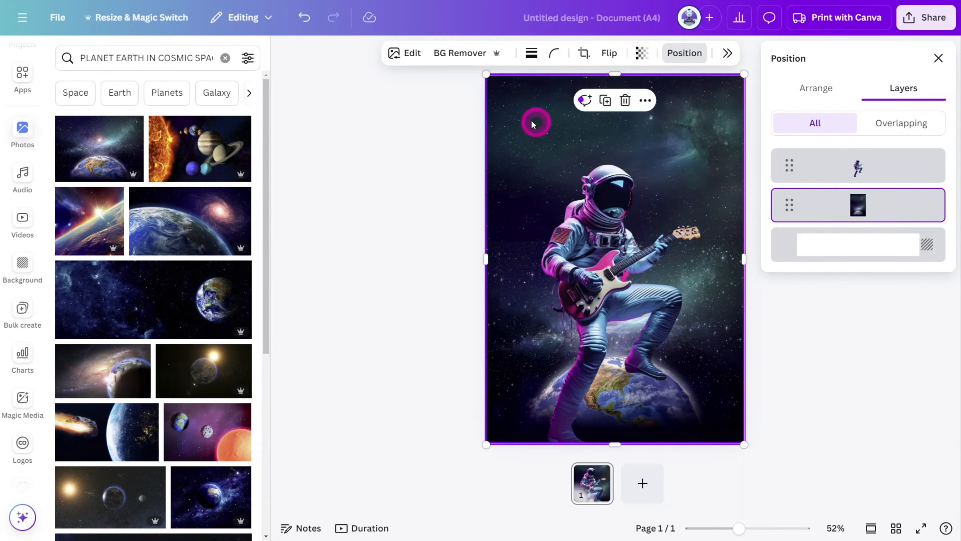
Separate the Earth from the expanded space background as its own object with Magic Grab.
{"action": "left_click", "coordinate": [409, 60]}
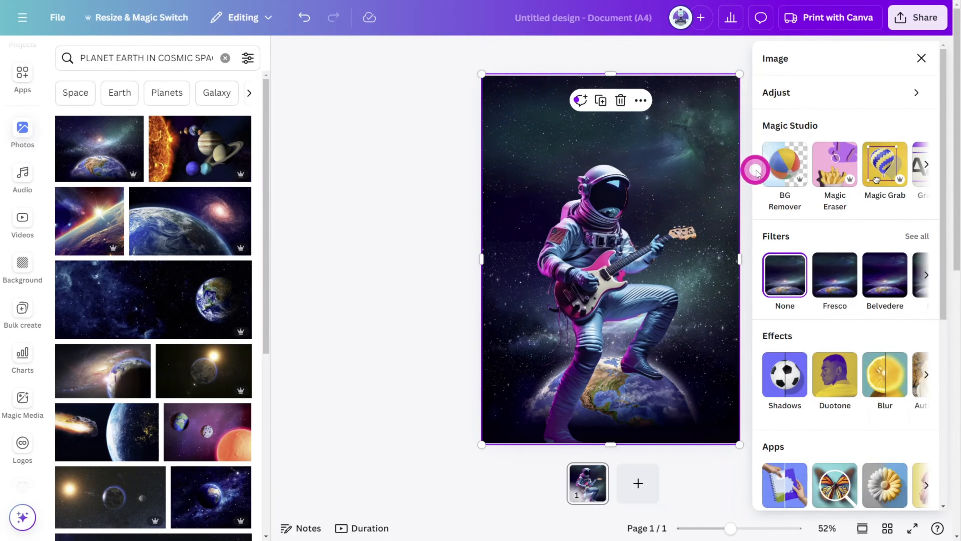
{"action": "left_click", "coordinate": [880, 164]}
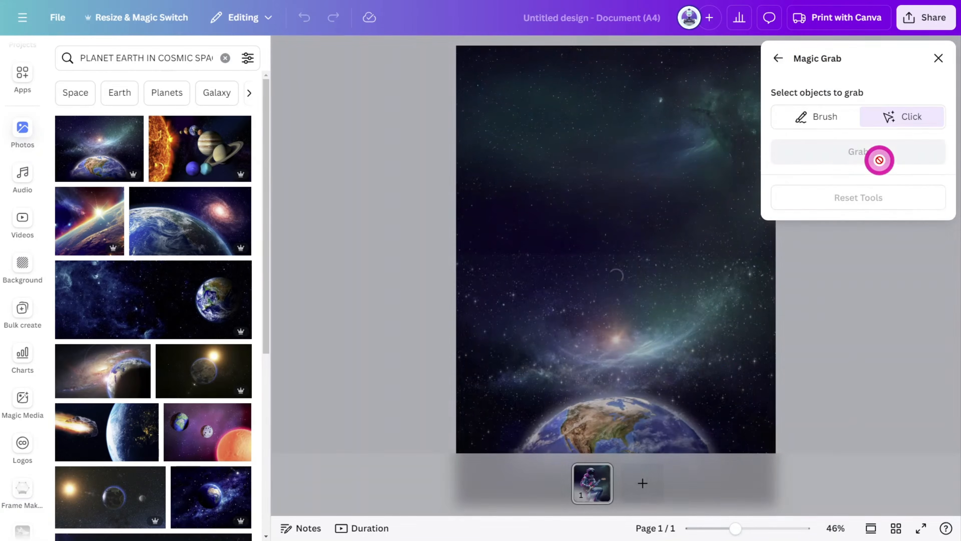
{"action": "left_click", "coordinate": [722, 376]}
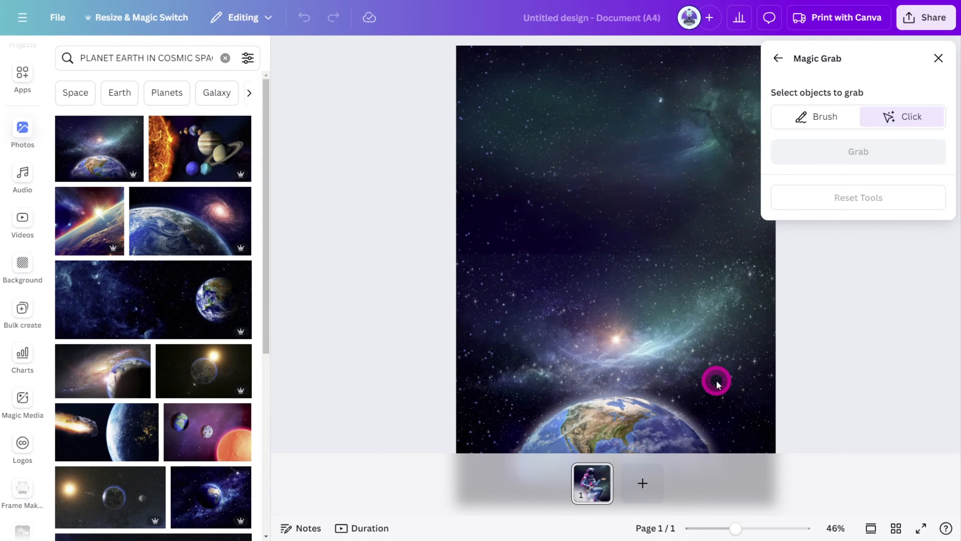
{"action": "left_click", "coordinate": [608, 422]}
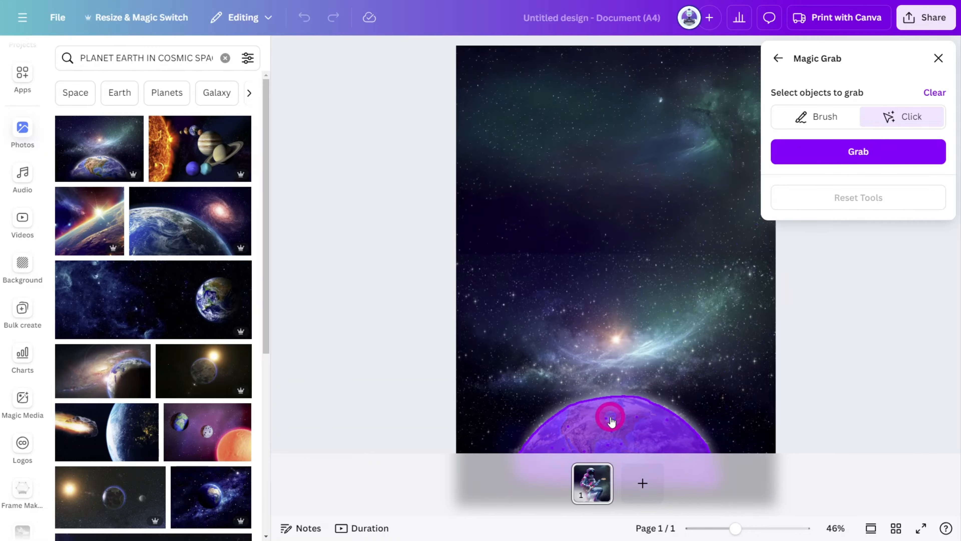
{"action": "left_click", "coordinate": [840, 154]}
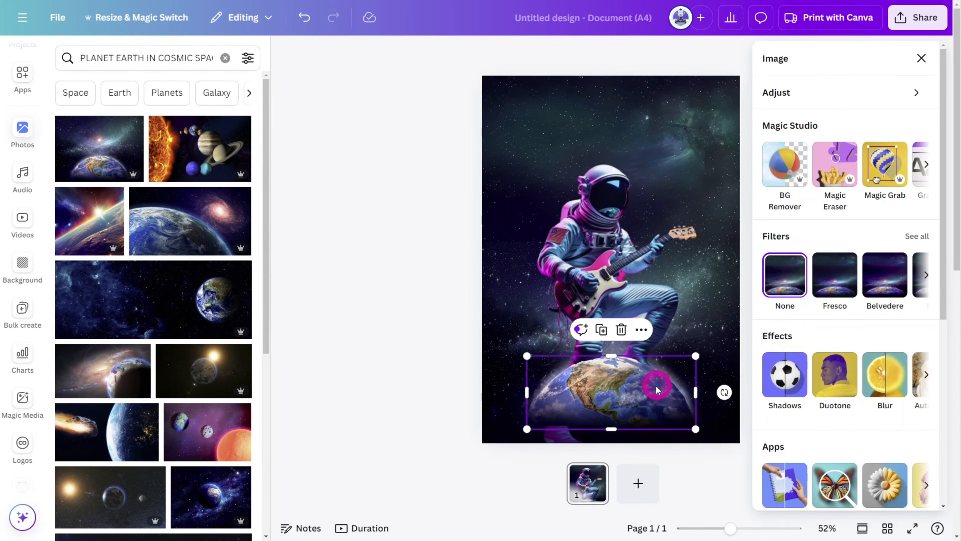
Try moving the grabbed Earth up over the astronaut's torso and undo the move.
{"action": "left_click_drag", "start_coordinate": [643, 392], "coordinate": [600, 243]}
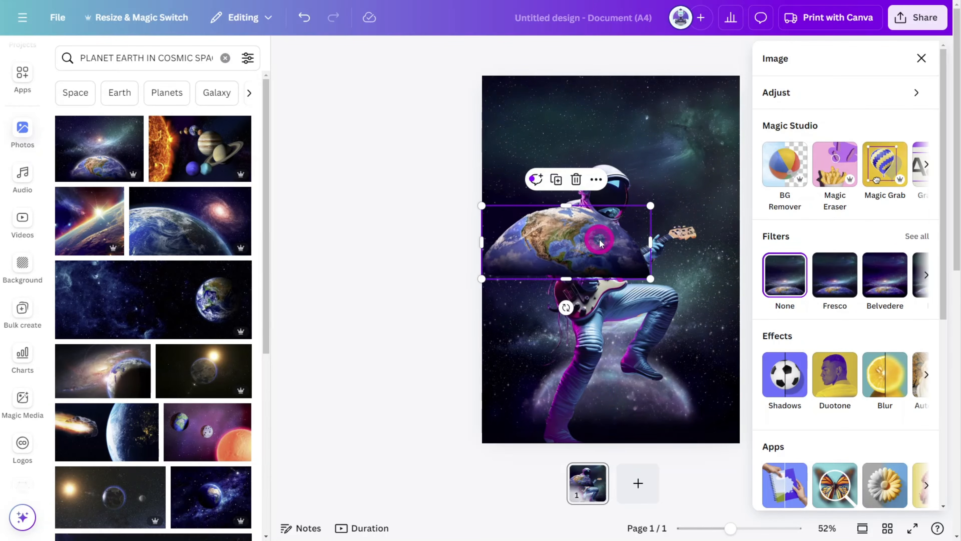
{"action": "key", "text": "ctrl+z"}
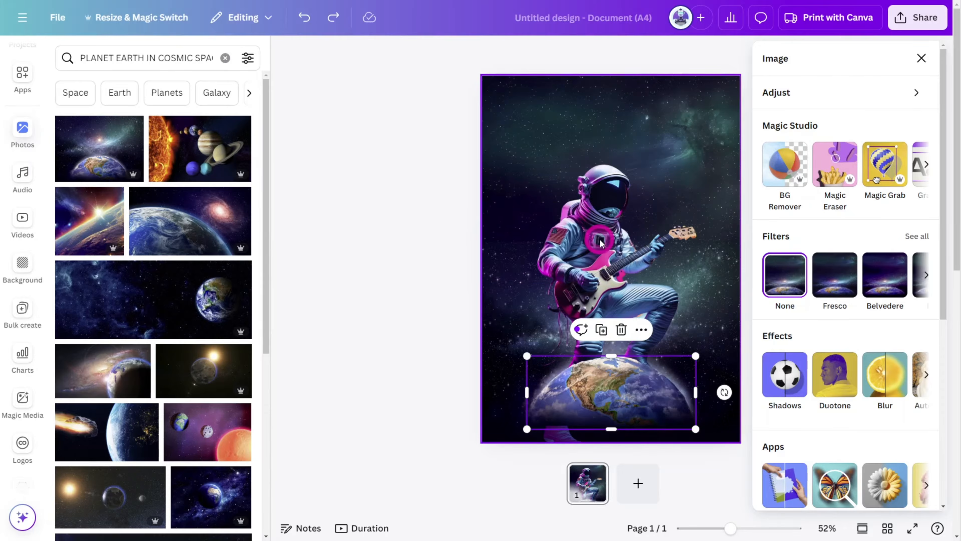
{"action": "left_click", "coordinate": [596, 270]}
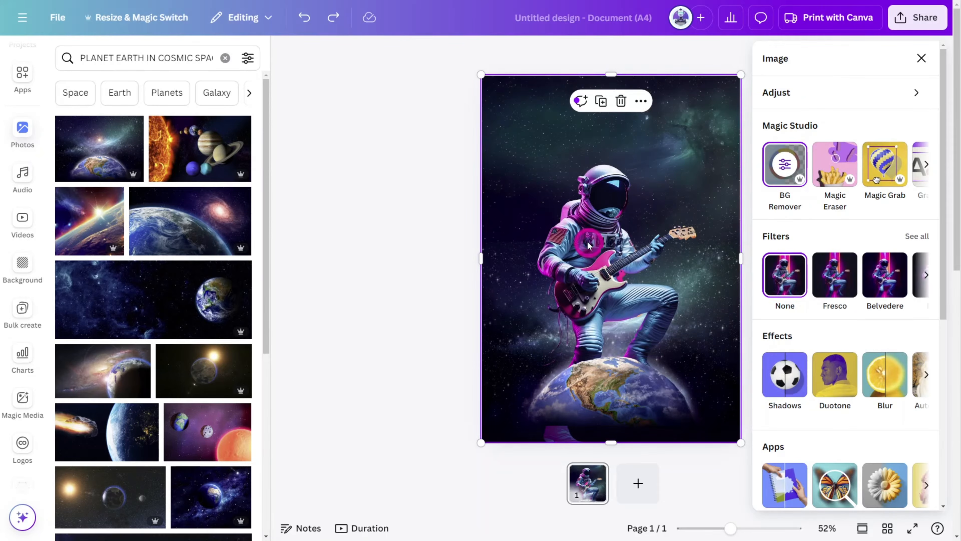
{"action": "left_click", "coordinate": [445, 223]}
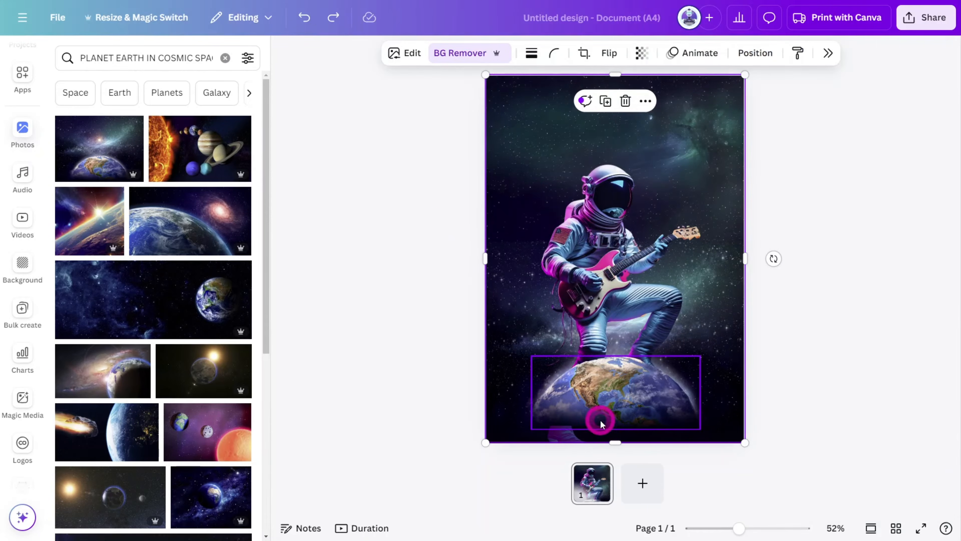
{"action": "left_click", "coordinate": [622, 453]}
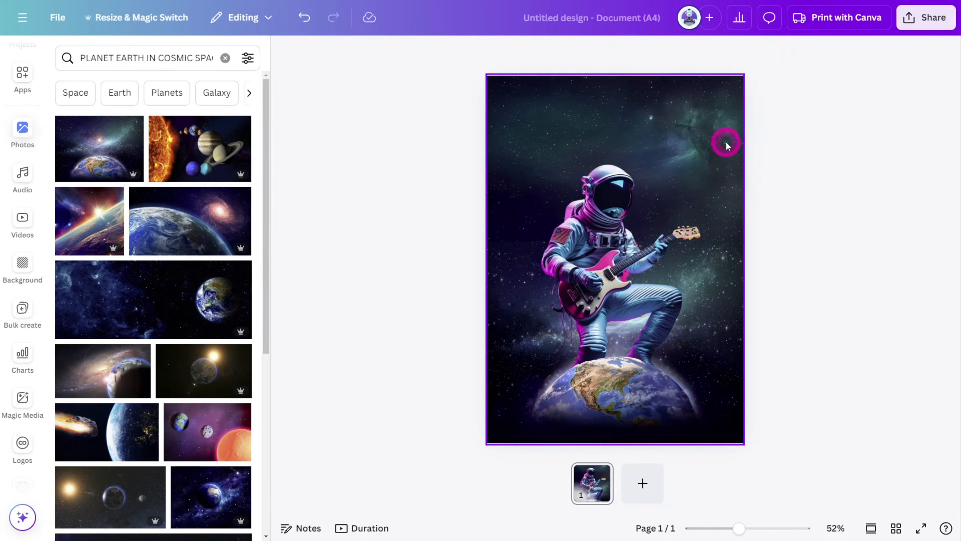
Adjust the space background image to vibrance 51 and saturation 71.
{"action": "left_click", "coordinate": [707, 112]}
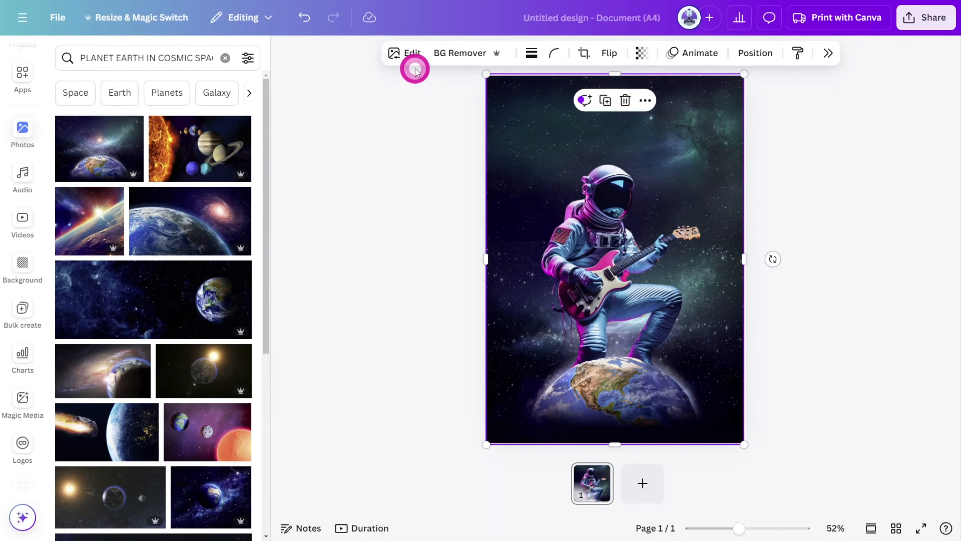
{"action": "left_click", "coordinate": [409, 61]}
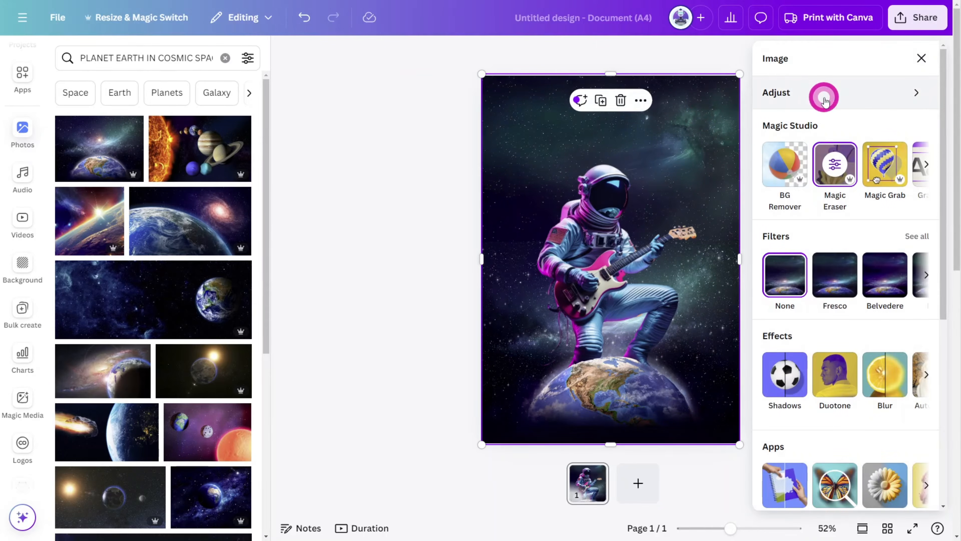
{"action": "left_click", "coordinate": [790, 92]}
{"action": "scroll", "coordinate": [862, 218], "scroll_direction": "down", "scroll_amount": 6}
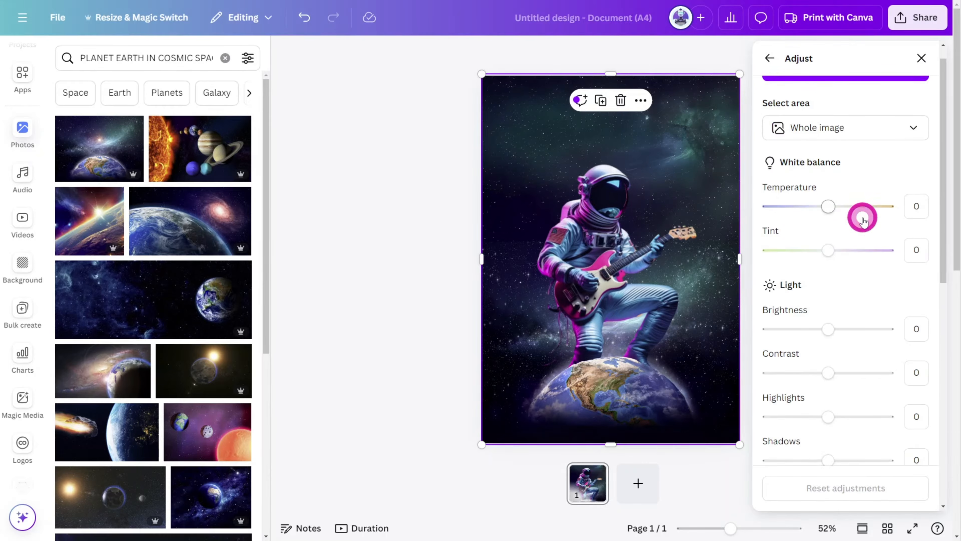
{"action": "scroll", "coordinate": [863, 222], "scroll_direction": "down", "scroll_amount": 5}
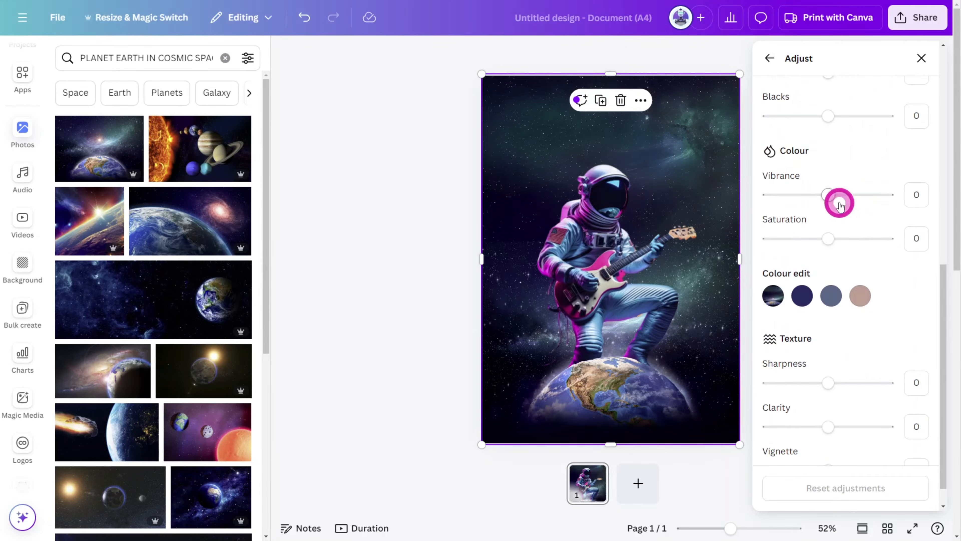
{"action": "left_click_drag", "start_coordinate": [836, 201], "coordinate": [869, 204]}
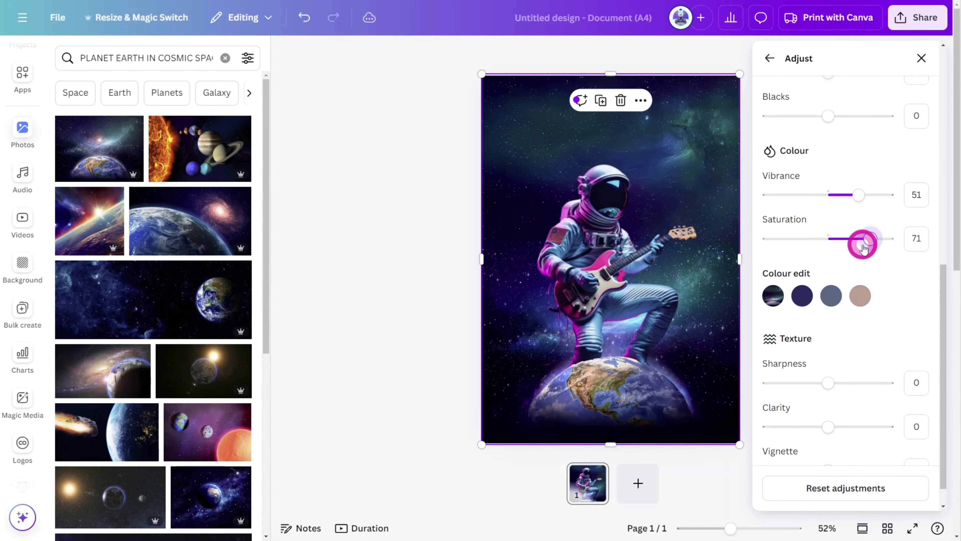
Edit the background's slate blue colour (#536886) to hue 48 and saturation 47.
{"action": "left_click", "coordinate": [831, 297]}
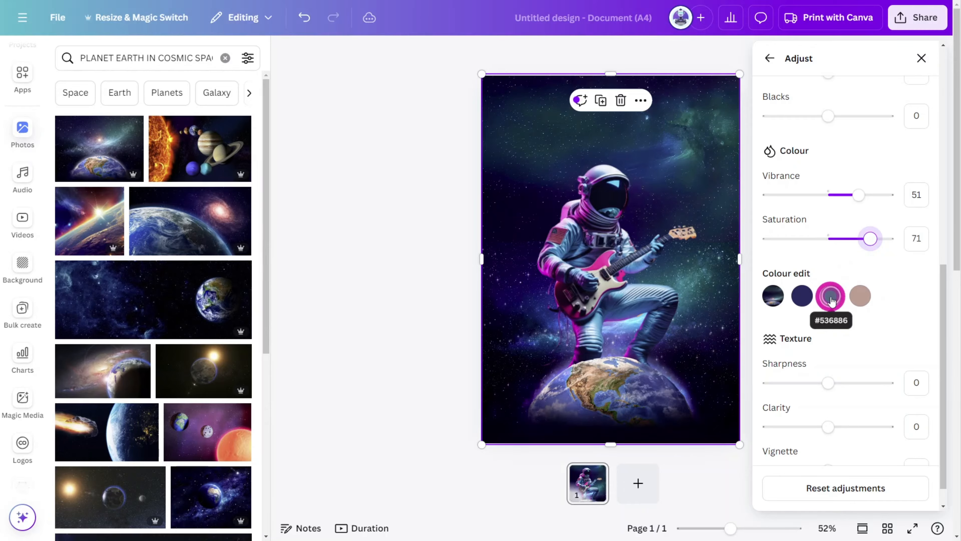
{"action": "left_click", "coordinate": [831, 299]}
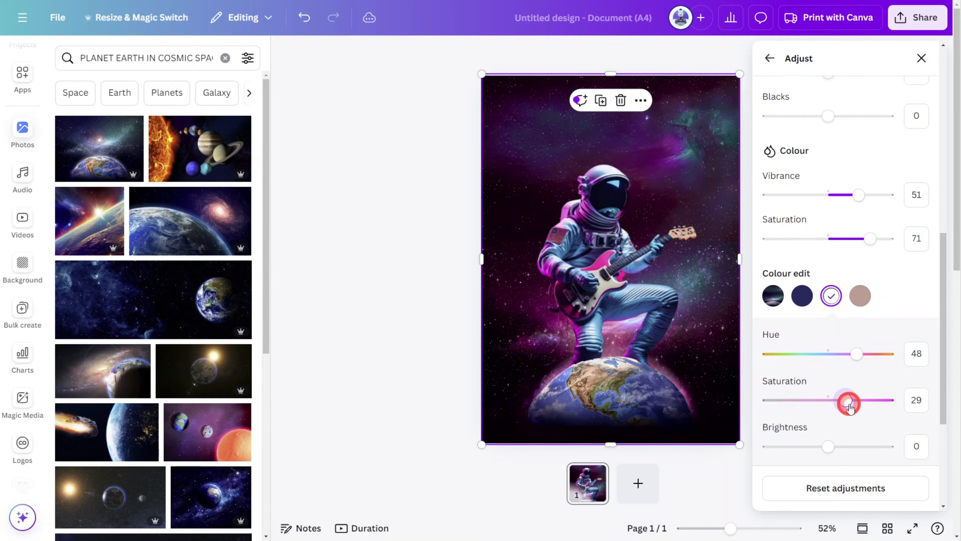
{"action": "left_click_drag", "start_coordinate": [850, 405], "coordinate": [855, 404]}
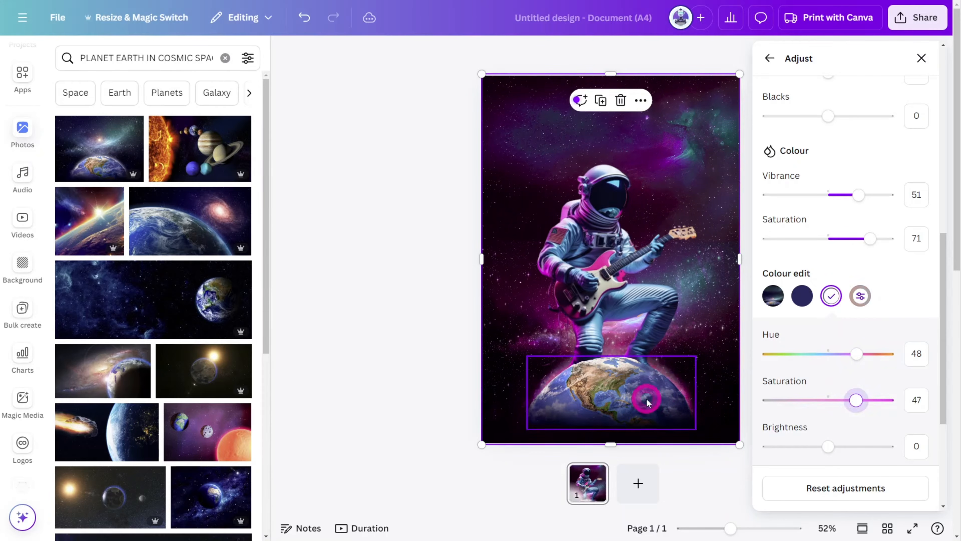
Set the Earth's vibrance to 26 and saturation to 30, and shift its dark blue and slate blue hues towards purple, with the slate hue at 8.
{"action": "left_click", "coordinate": [646, 400]}
{"action": "left_click", "coordinate": [802, 298]}
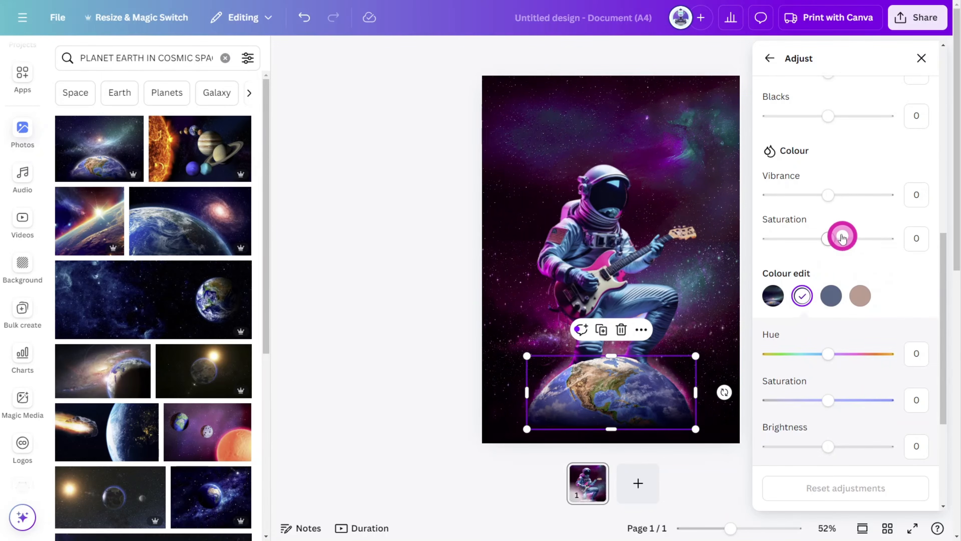
{"action": "left_click", "coordinate": [843, 195]}
{"action": "left_click", "coordinate": [846, 238]}
{"action": "left_click", "coordinate": [840, 354]}
{"action": "left_click", "coordinate": [831, 296]}
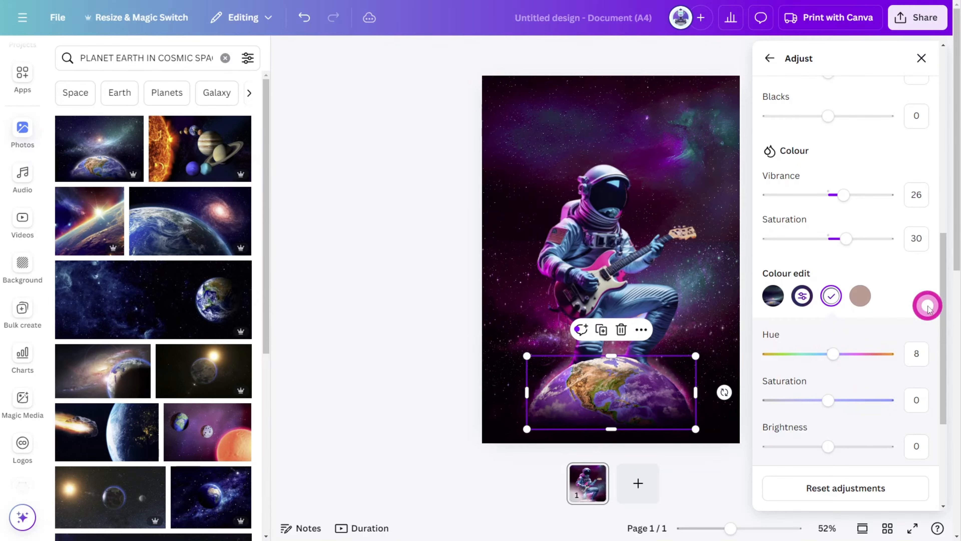
Search the elements for "MAGIC DUST" and add the pink dust swoosh graphic to the page.
{"action": "scroll", "coordinate": [22, 114], "scroll_direction": "up", "scroll_amount": 5}
{"action": "left_click", "coordinate": [22, 104]}
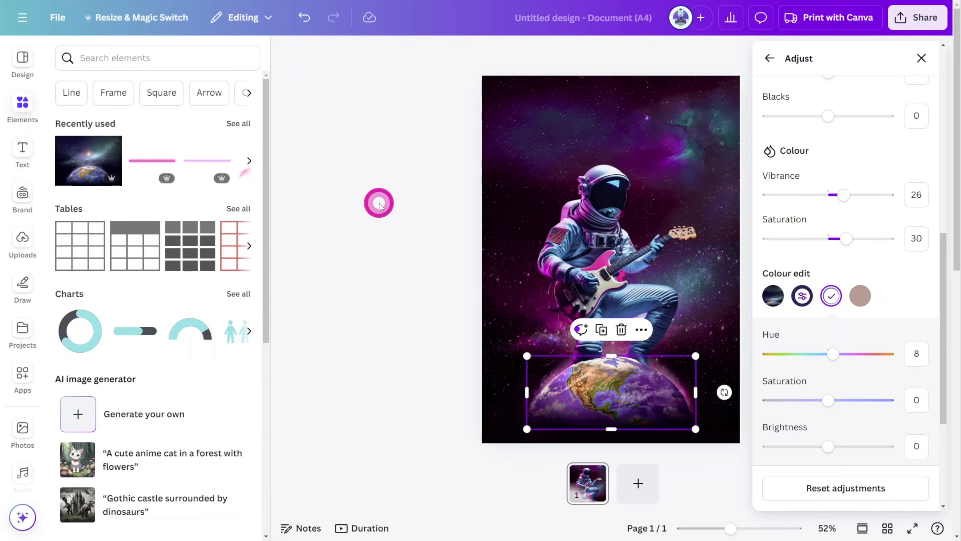
{"action": "left_click", "coordinate": [148, 58]}
{"action": "type", "text": "MAGIC DUST"}
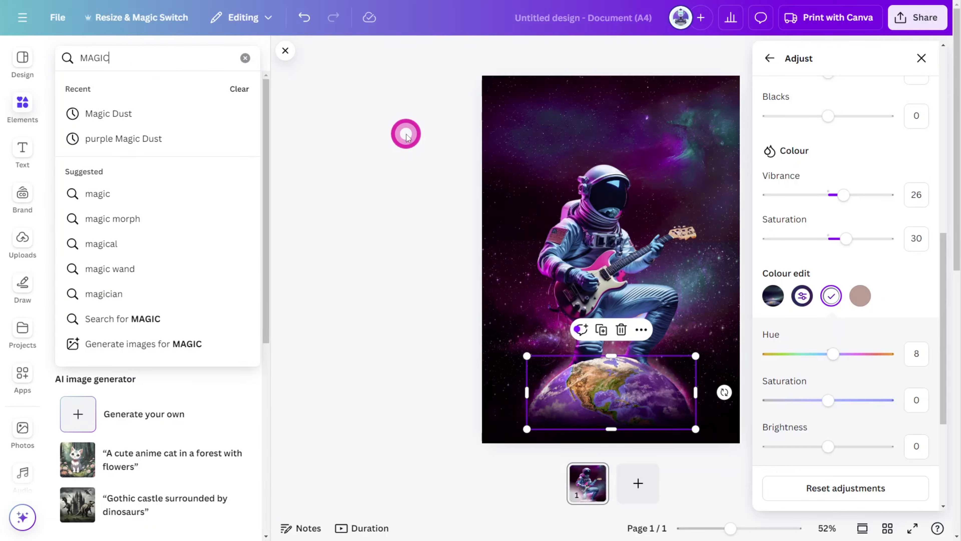
{"action": "key", "text": "Return"}
{"action": "scroll", "coordinate": [218, 224], "scroll_direction": "down", "scroll_amount": 10}
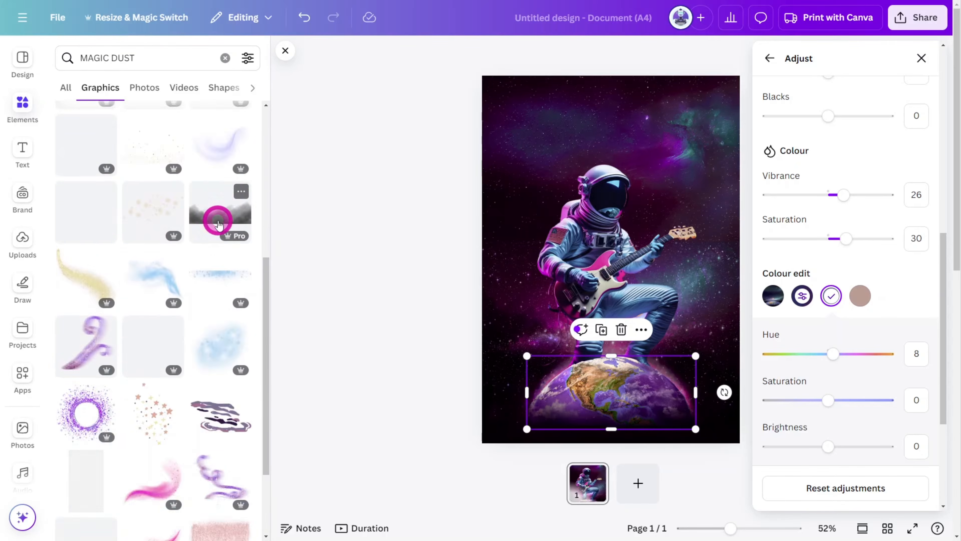
{"action": "left_click", "coordinate": [161, 334]}
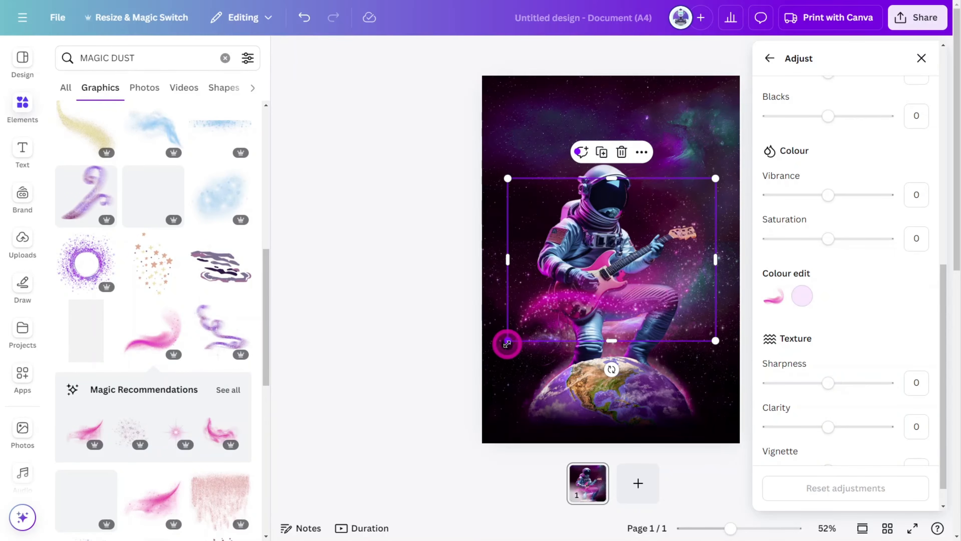
Enlarge the pink dust swoosh to span slightly beyond the page width and move its layer beneath the astronaut.
{"action": "left_click_drag", "start_coordinate": [507, 341], "coordinate": [480, 371]}
{"action": "left_click_drag", "start_coordinate": [714, 178], "coordinate": [747, 145]}
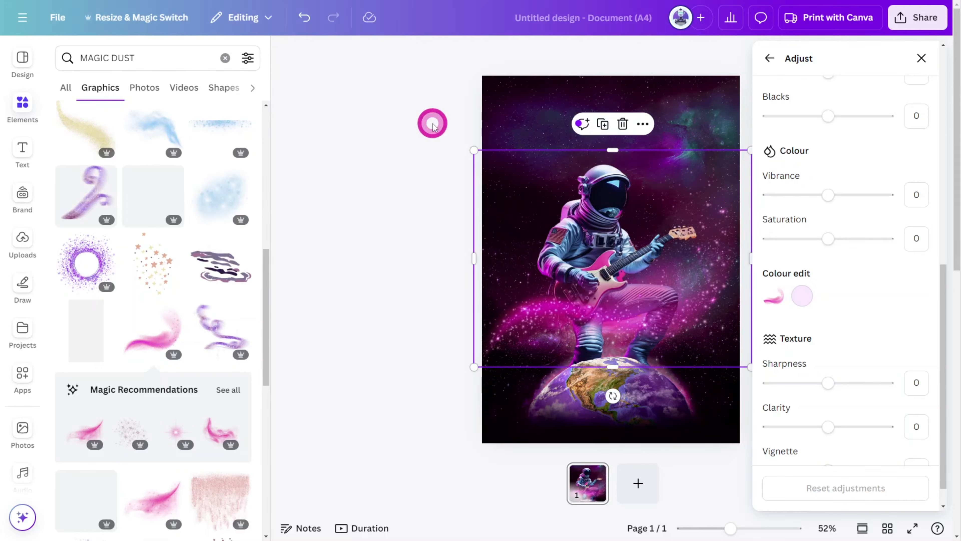
{"action": "left_click", "coordinate": [761, 53]}
{"action": "left_click_drag", "start_coordinate": [875, 172], "coordinate": [867, 244]}
{"action": "left_click", "coordinate": [394, 330]}
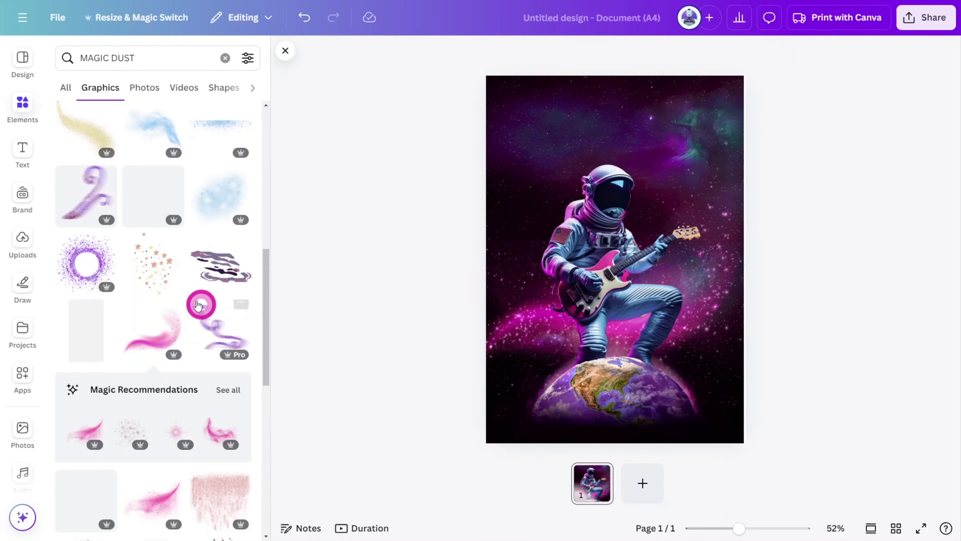
Add a heading reading "GET READY FOR A WILD RIDE".
{"action": "left_click", "coordinate": [23, 154]}
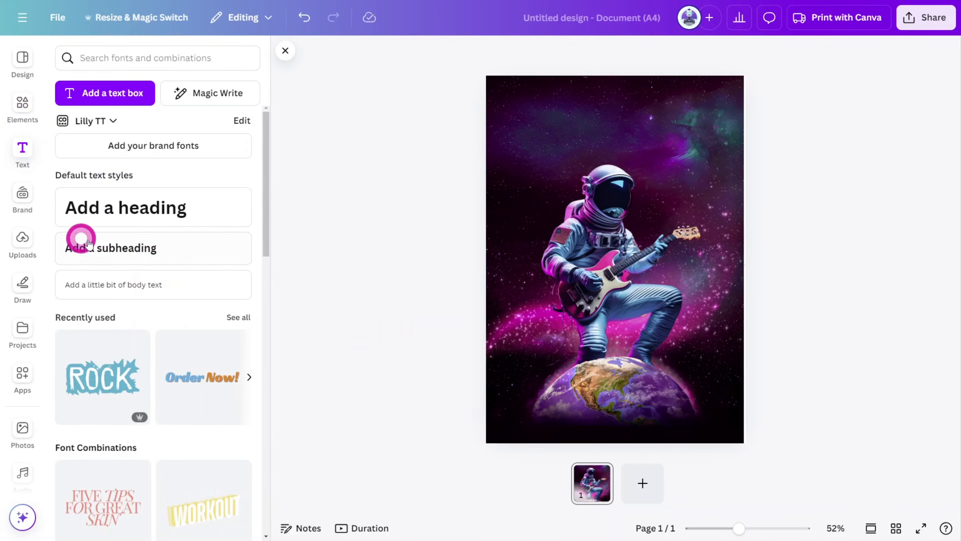
{"action": "left_click", "coordinate": [120, 221]}
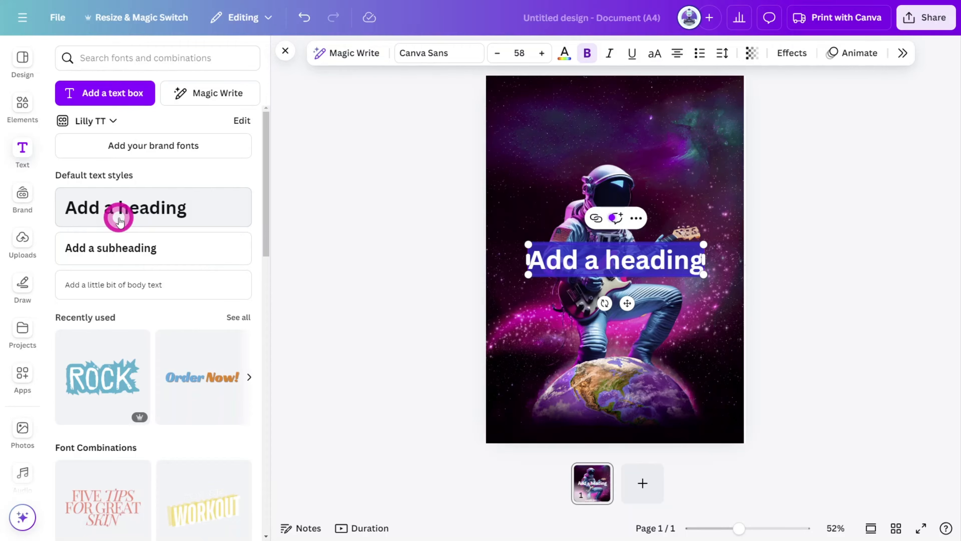
{"action": "type", "text": "GET READY FOR A WILD RIDE"}
{"action": "key", "text": "Escape"}
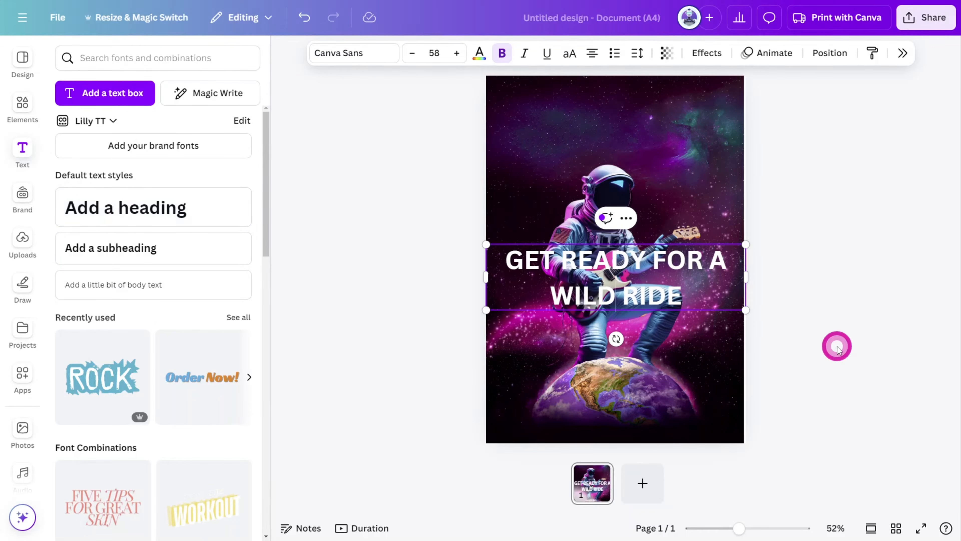
Set the heading's font to Mokoto Glitch 2 and fit it as a small, widely spaced single line along the page's top edge.
{"action": "key", "text": "Return"}
{"action": "left_click", "coordinate": [441, 57]}
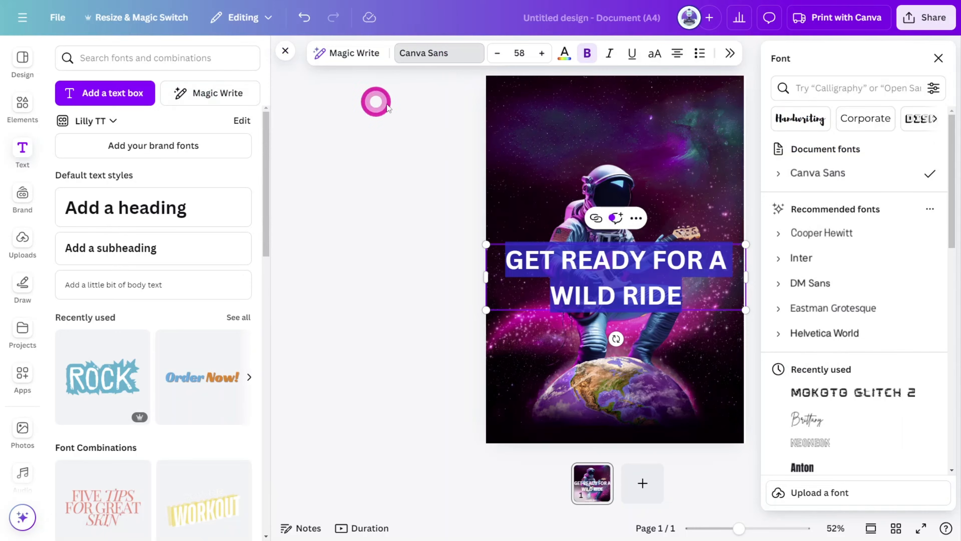
{"action": "left_click", "coordinate": [815, 90]}
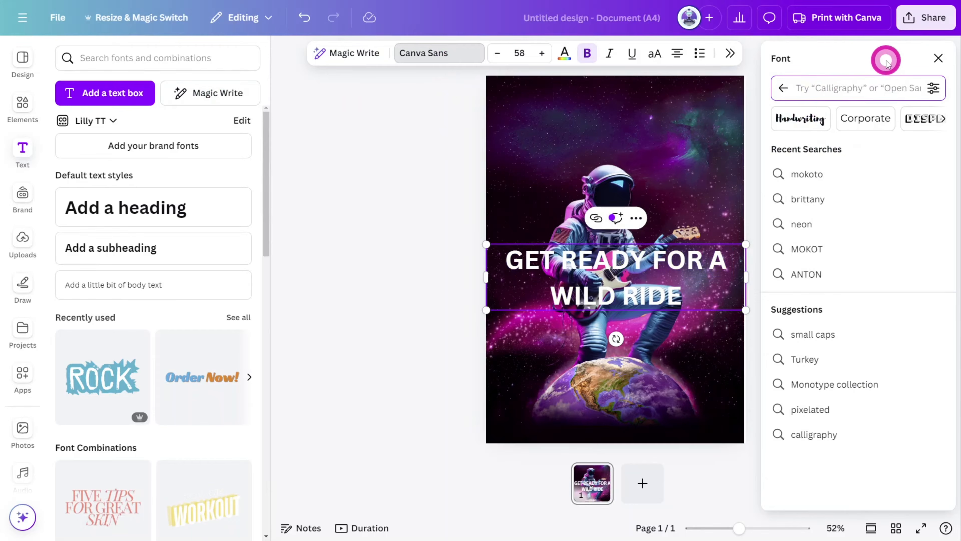
{"action": "type", "text": "MOKOTO"}
{"action": "left_click", "coordinate": [873, 200]}
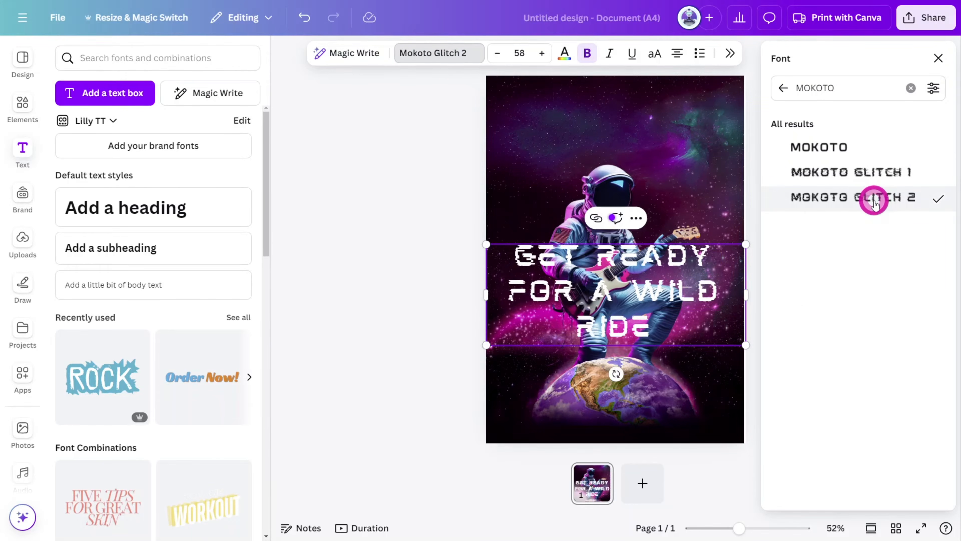
{"action": "left_click_drag", "start_coordinate": [486, 276], "coordinate": [393, 271]}
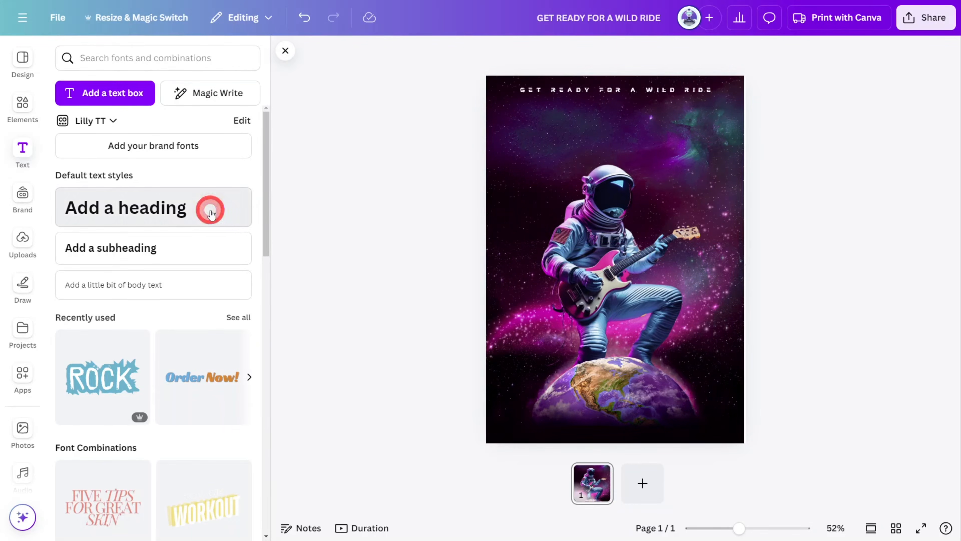
Add a heading reading "PICNIC" to the page.
{"action": "left_click", "coordinate": [211, 214]}
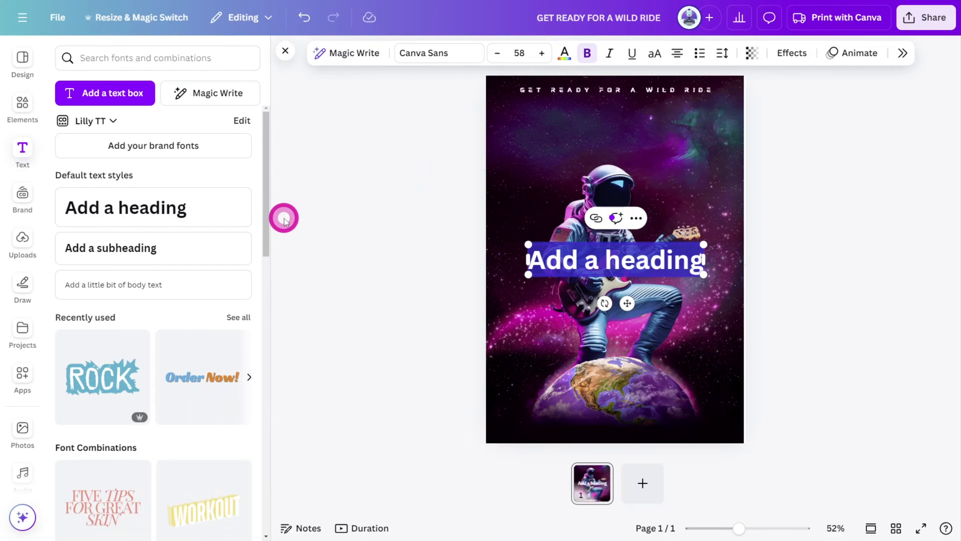
{"action": "type", "text": "R"}
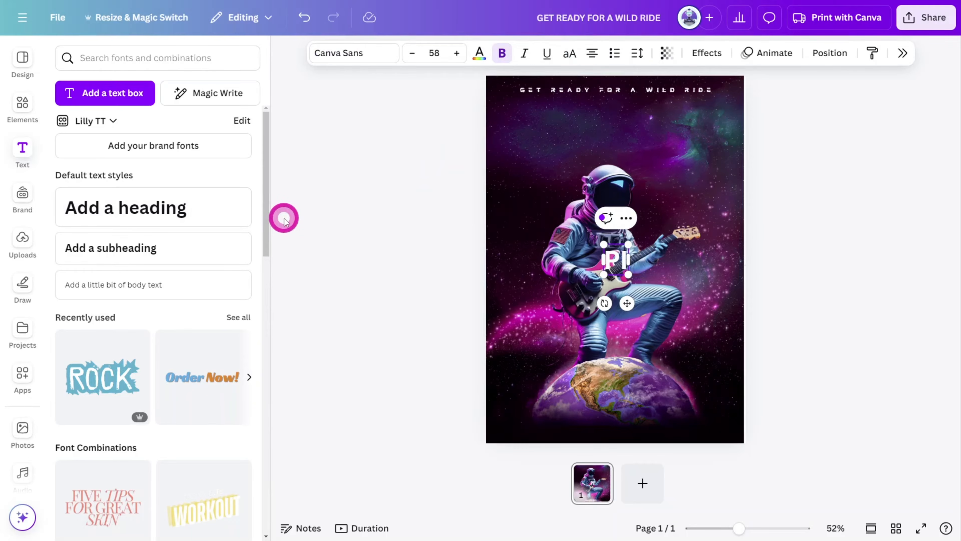
{"action": "type", "text": "ICNIC"}
Set the PICNIC heading's font to Neoneon and enlarge it to span most of the page width.
{"action": "left_click", "coordinate": [355, 53]}
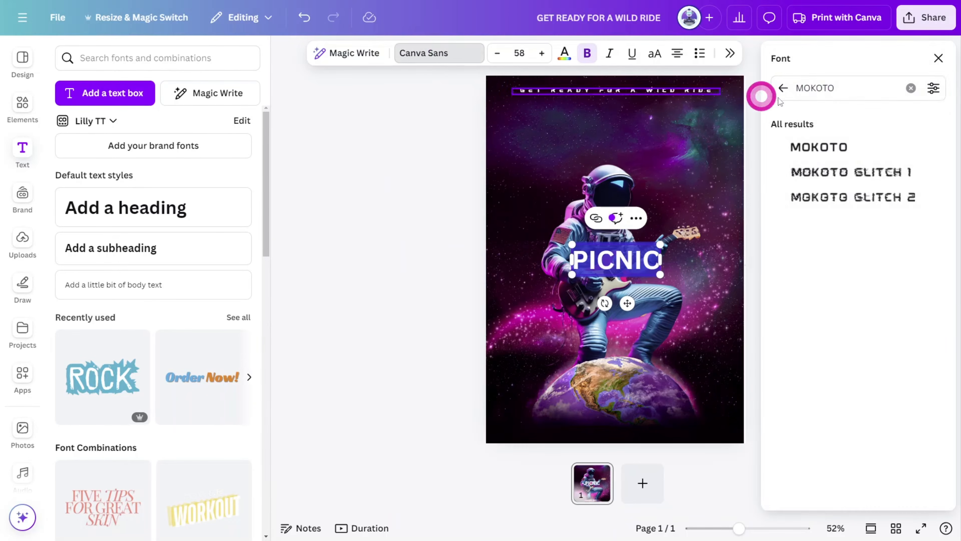
{"action": "left_click", "coordinate": [908, 88]}
{"action": "type", "text": "NEONEO"}
{"action": "left_click", "coordinate": [813, 152]}
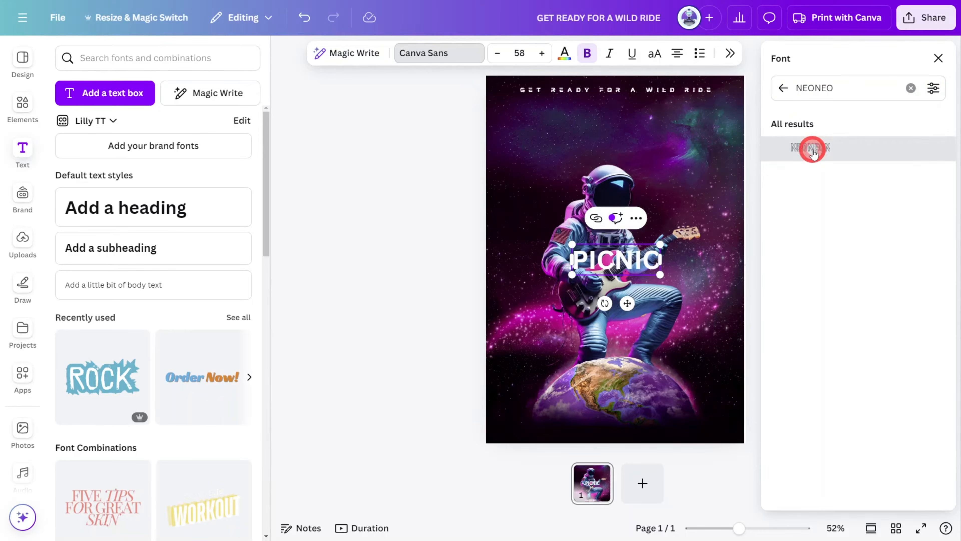
{"action": "left_click_drag", "start_coordinate": [662, 274], "coordinate": [701, 291]}
{"action": "left_click", "coordinate": [765, 292]}
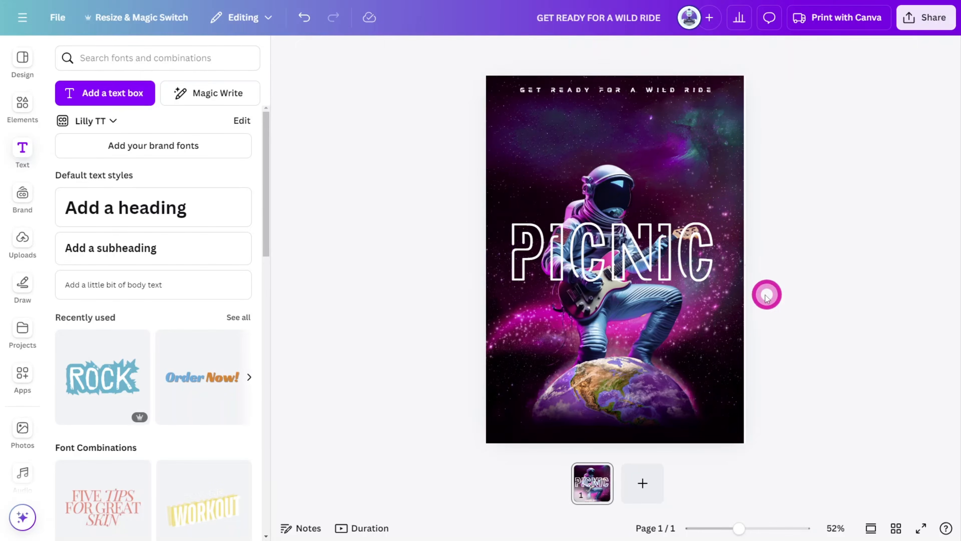
Move PICNIC up behind the astronaut's helmet height and style it with the background photo's magenta and the Neon effect.
{"action": "left_click_drag", "start_coordinate": [686, 255], "coordinate": [686, 161]}
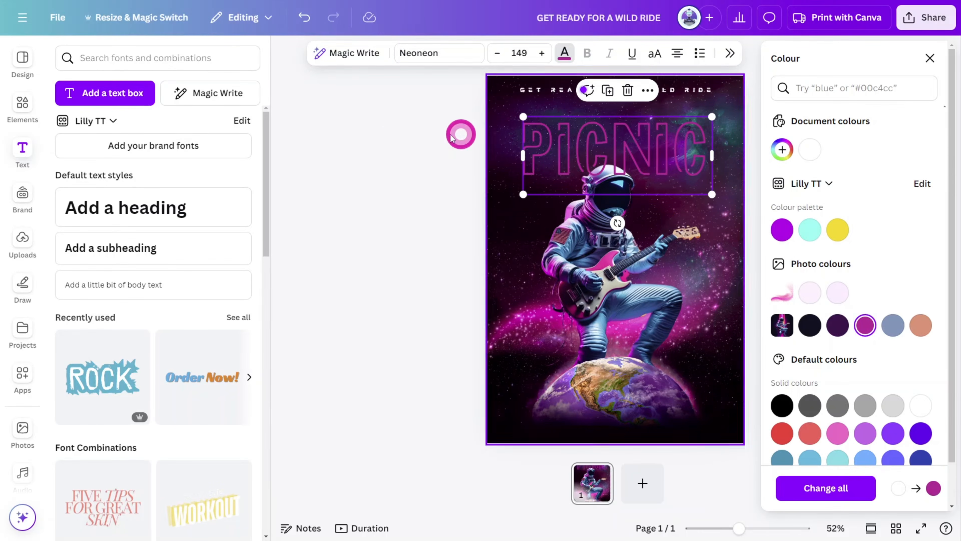
{"action": "left_click", "coordinate": [396, 133]}
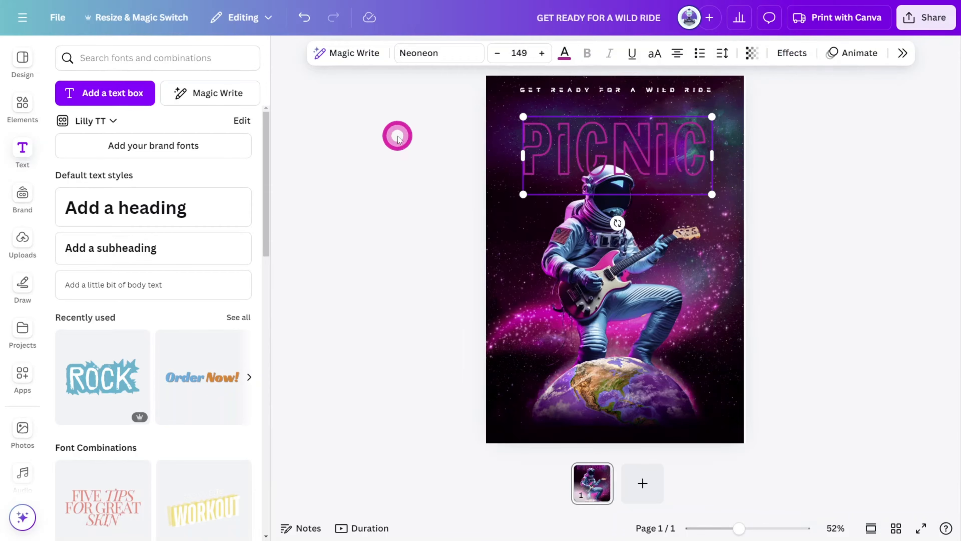
{"action": "left_click", "coordinate": [791, 53]}
{"action": "left_click", "coordinate": [920, 282]}
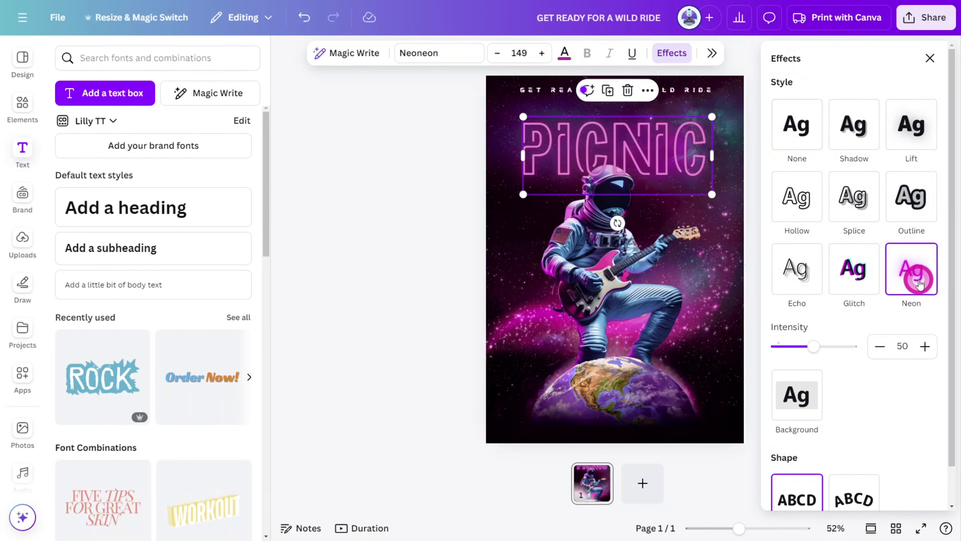
{"action": "left_click", "coordinate": [930, 58]}
Move the PICNIC layer directly beneath the astronaut and shift the heading slightly on the page.
{"action": "left_click", "coordinate": [903, 54]}
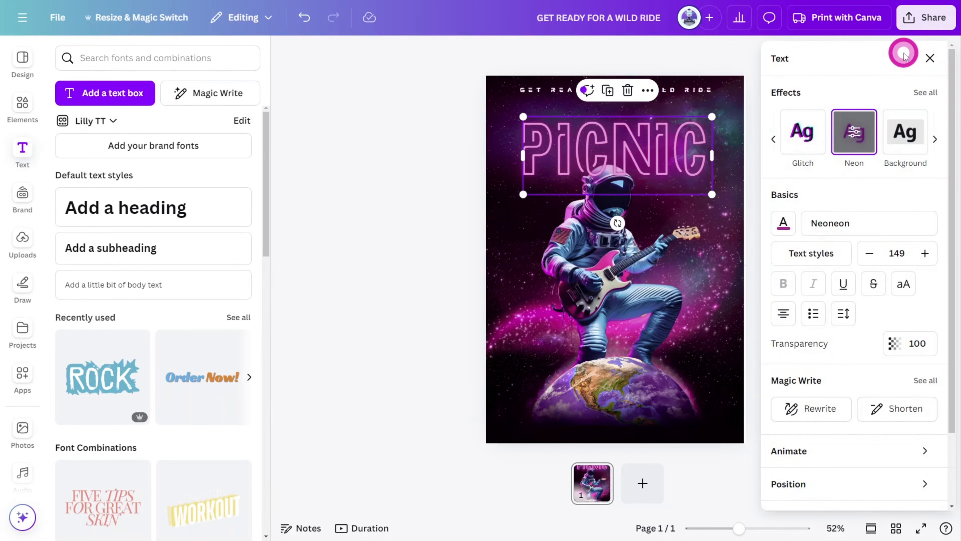
{"action": "left_click", "coordinate": [887, 485]}
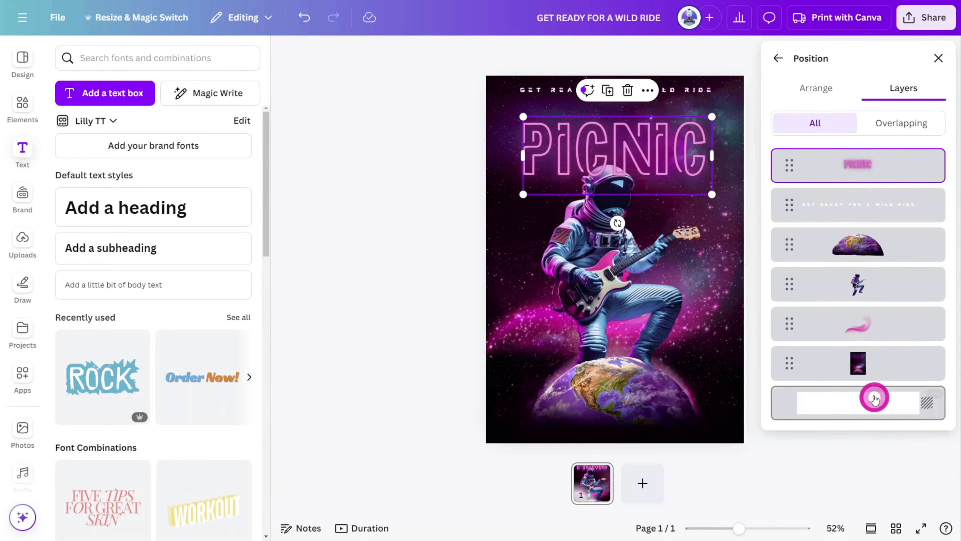
{"action": "left_click_drag", "start_coordinate": [864, 164], "coordinate": [871, 284]}
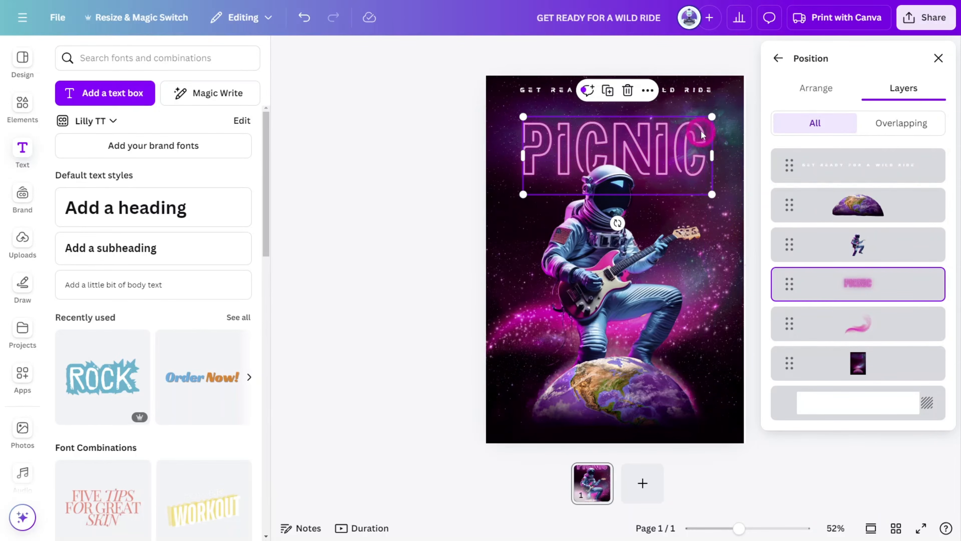
{"action": "left_click_drag", "start_coordinate": [692, 136], "coordinate": [687, 136]}
{"action": "left_click", "coordinate": [436, 185]}
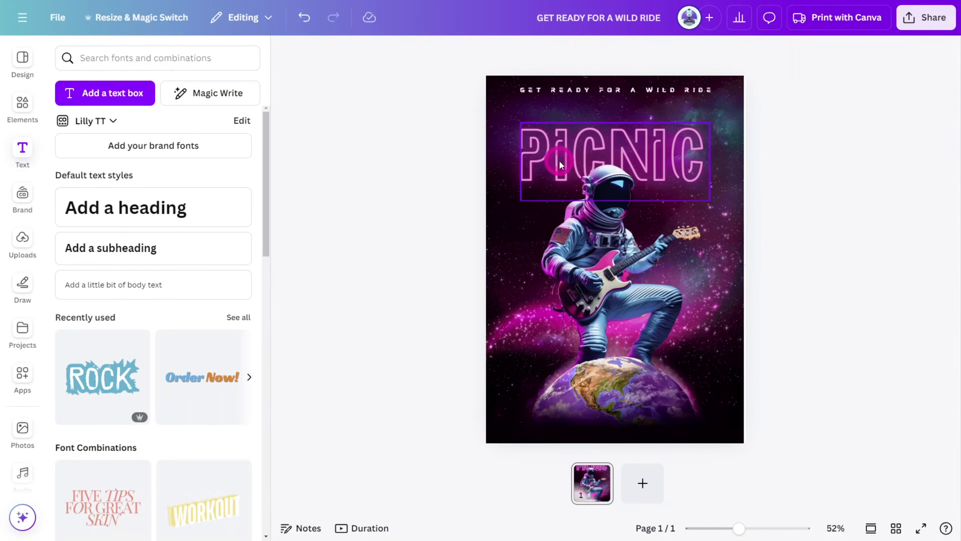
Duplicate the neon PICNIC heading and change the copy's text to "2024".
{"action": "left_click", "coordinate": [559, 163]}
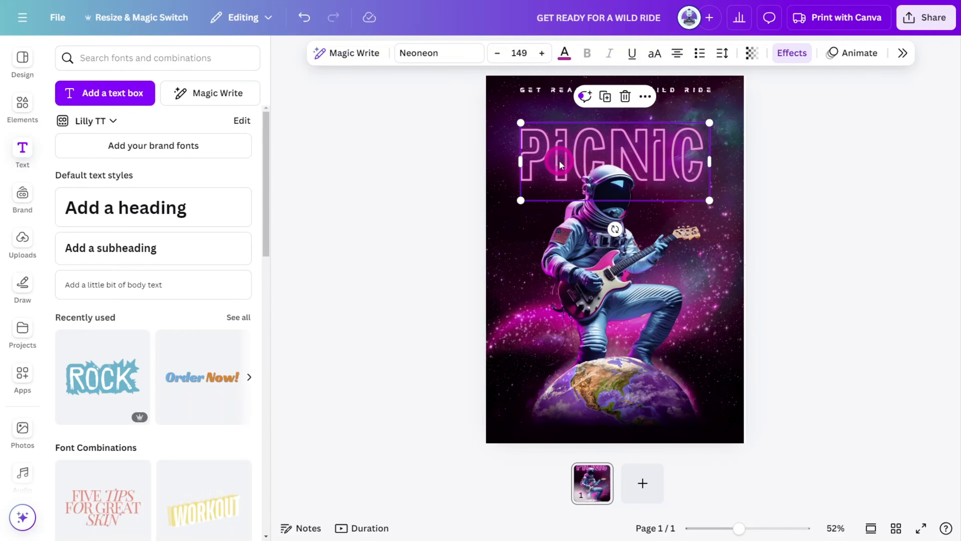
{"action": "double_click", "coordinate": [563, 145]}
{"action": "type", "text": "2024"}
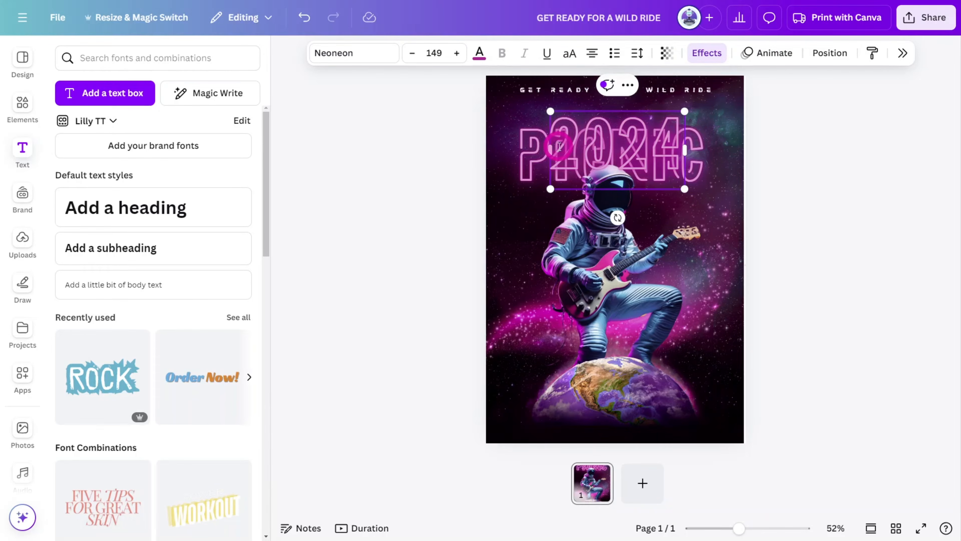
Recolour the 2024 text to a light pink, #F1A6DA.
{"action": "double_click", "coordinate": [559, 146]}
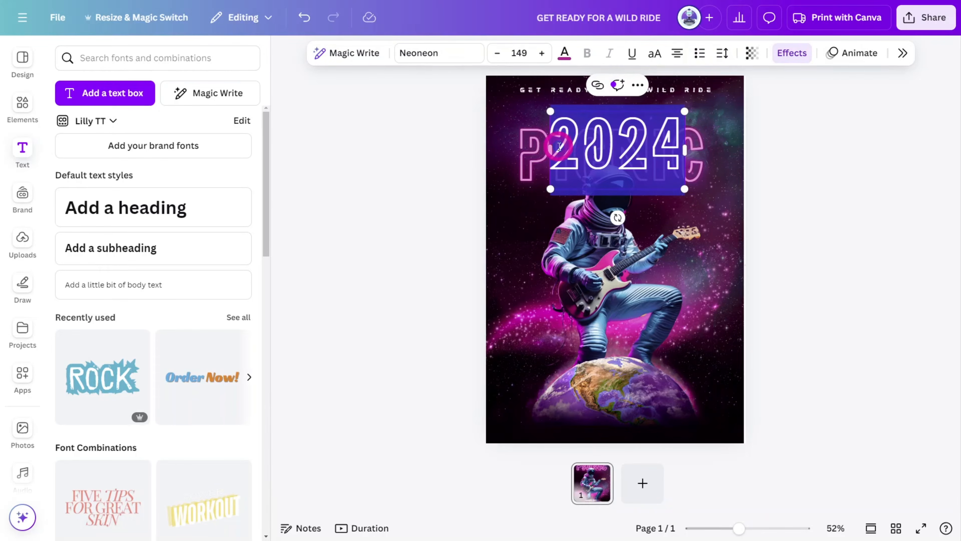
{"action": "left_click", "coordinate": [564, 53]}
{"action": "left_click", "coordinate": [809, 149]}
{"action": "left_click", "coordinate": [823, 181]}
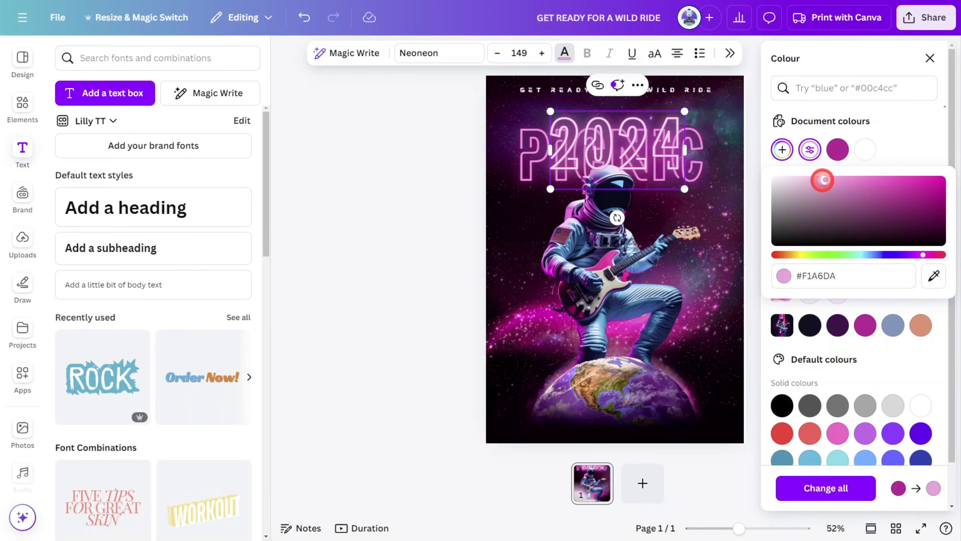
{"action": "left_click", "coordinate": [930, 58]}
{"action": "left_click", "coordinate": [826, 217]}
Rotate the 2024 text to run vertically downward, shrink it to PICNIC's letter height and place it beside the final C.
{"action": "left_click", "coordinate": [618, 146]}
{"action": "left_click_drag", "start_coordinate": [617, 218], "coordinate": [549, 131]}
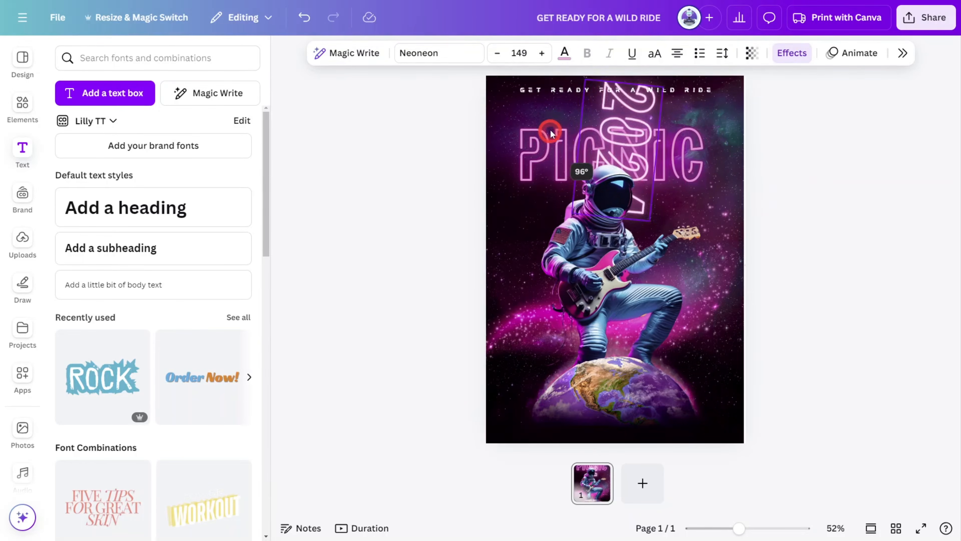
{"action": "left_click_drag", "start_coordinate": [618, 151], "coordinate": [709, 177]}
{"action": "left_click_drag", "start_coordinate": [746, 243], "coordinate": [690, 144]}
{"action": "left_click_drag", "start_coordinate": [681, 125], "coordinate": [716, 150]}
Add a heading reading "Space" in the Brittany font.
{"action": "left_click", "coordinate": [146, 207]}
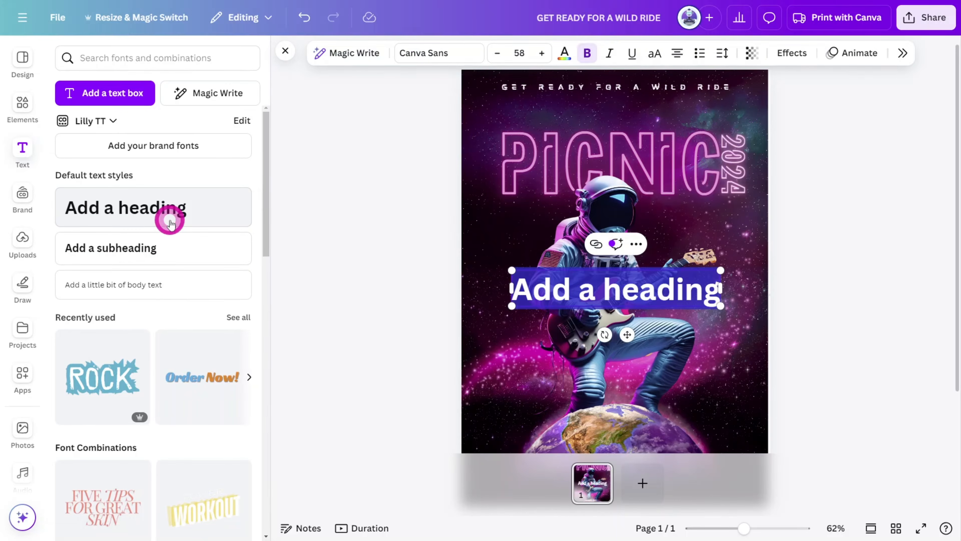
{"action": "type", "text": "Space"}
{"action": "key", "text": "ctrl+a"}
{"action": "left_click", "coordinate": [511, 52]}
{"action": "left_click", "coordinate": [905, 88]}
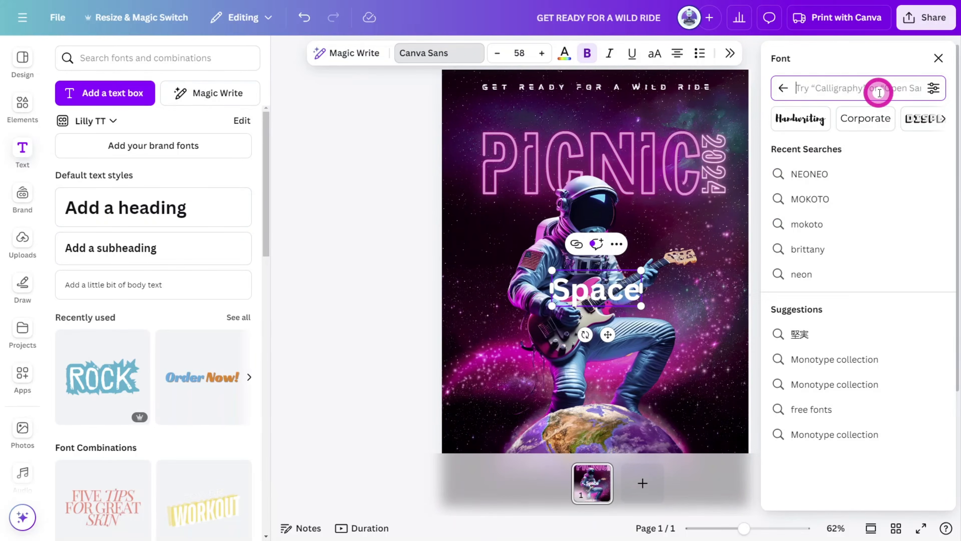
{"action": "type", "text": "brittany"}
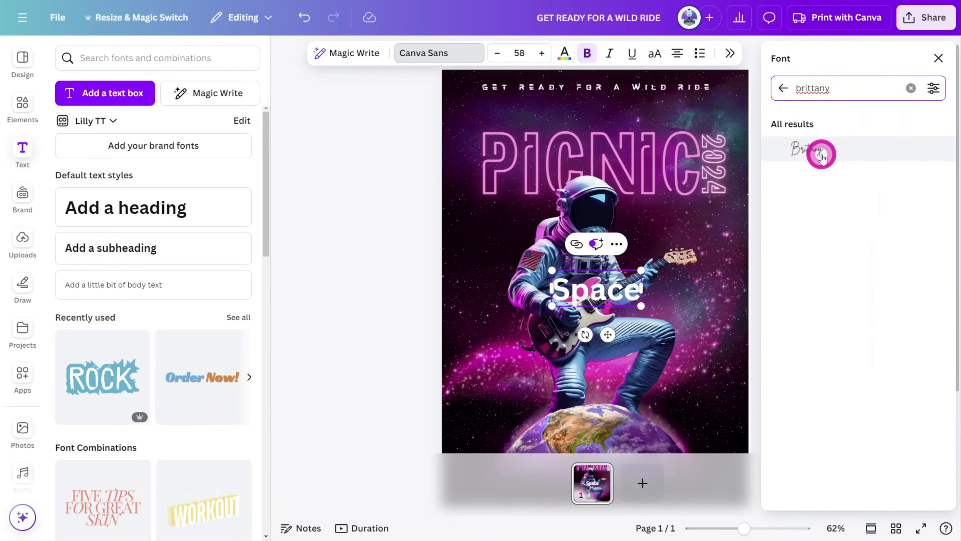
{"action": "left_click", "coordinate": [817, 152]}
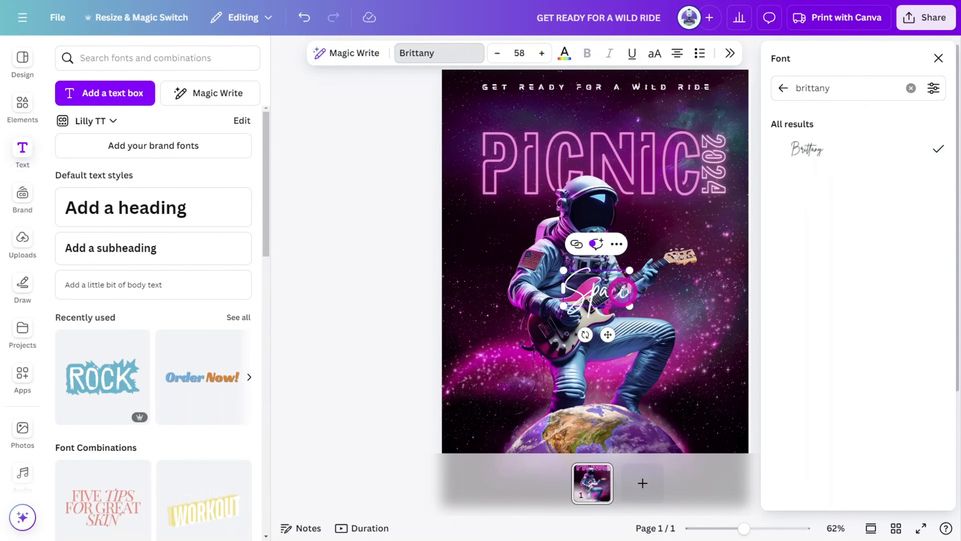
Colour the Space heading with the document's light pink and apply the Neon effect.
{"action": "left_click", "coordinate": [565, 53]}
{"action": "left_click", "coordinate": [838, 150]}
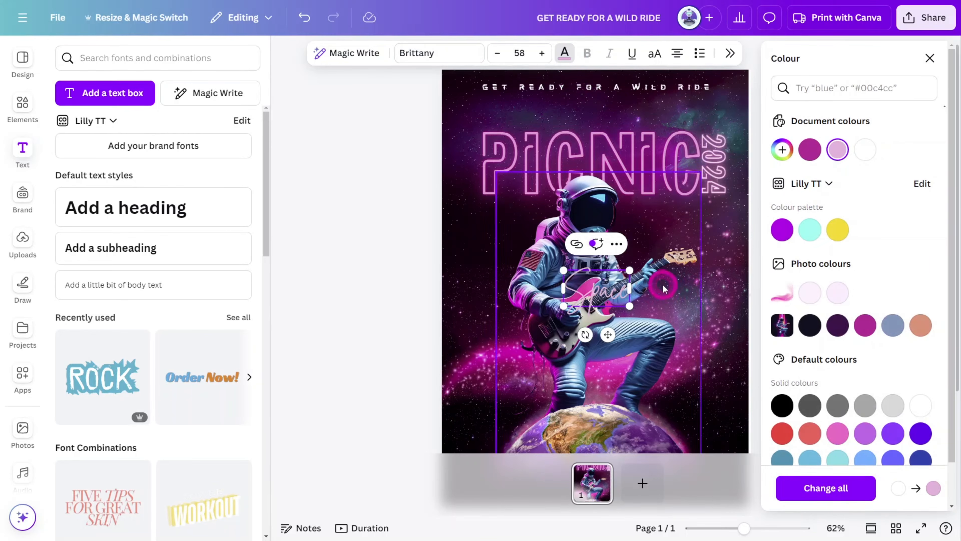
{"action": "left_click", "coordinate": [929, 59]}
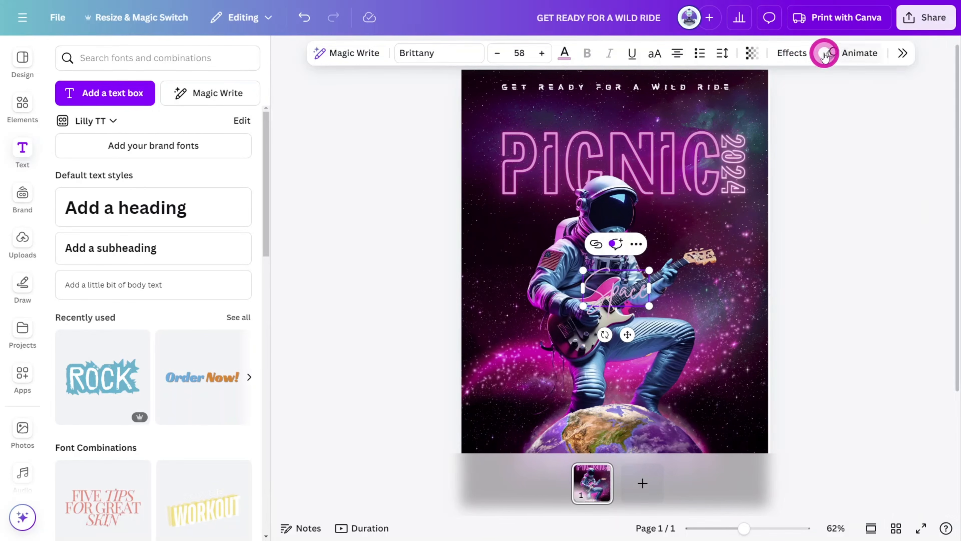
{"action": "left_click", "coordinate": [791, 52]}
{"action": "left_click", "coordinate": [911, 269]}
Tilt the Space heading upward, enlarge it and place it overlapping the upper-left corner of PICNIC's first letter.
{"action": "left_click_drag", "start_coordinate": [586, 334], "coordinate": [610, 334]}
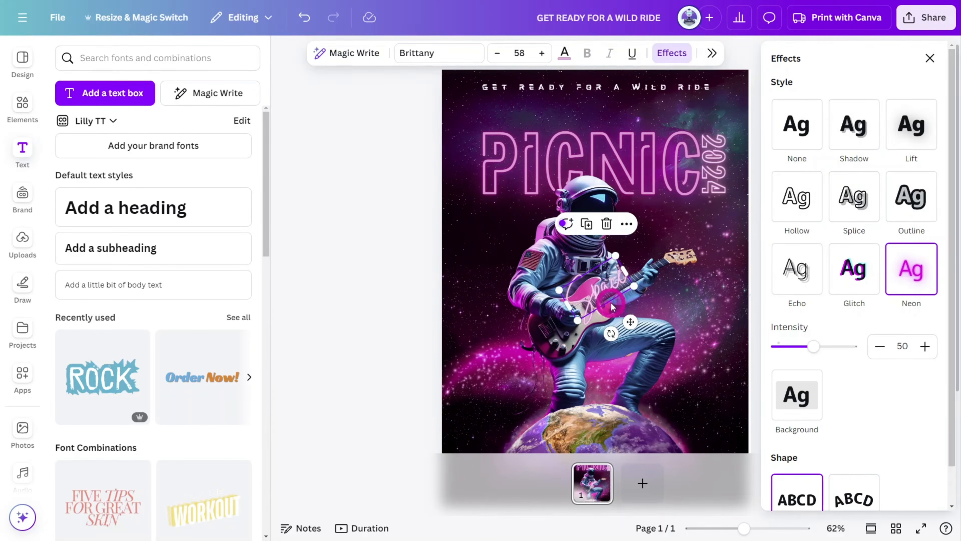
{"action": "left_click_drag", "start_coordinate": [598, 295], "coordinate": [478, 128]}
{"action": "left_click_drag", "start_coordinate": [523, 84], "coordinate": [528, 93]}
{"action": "left_click_drag", "start_coordinate": [486, 116], "coordinate": [490, 113]}
{"action": "left_click", "coordinate": [386, 154]}
Add a size 12 Mokoto Glitch 2 text reading "CANVA QUEENS", tilt it about -17° and place it above the guitar's headstock.
{"action": "left_click", "coordinate": [616, 221]}
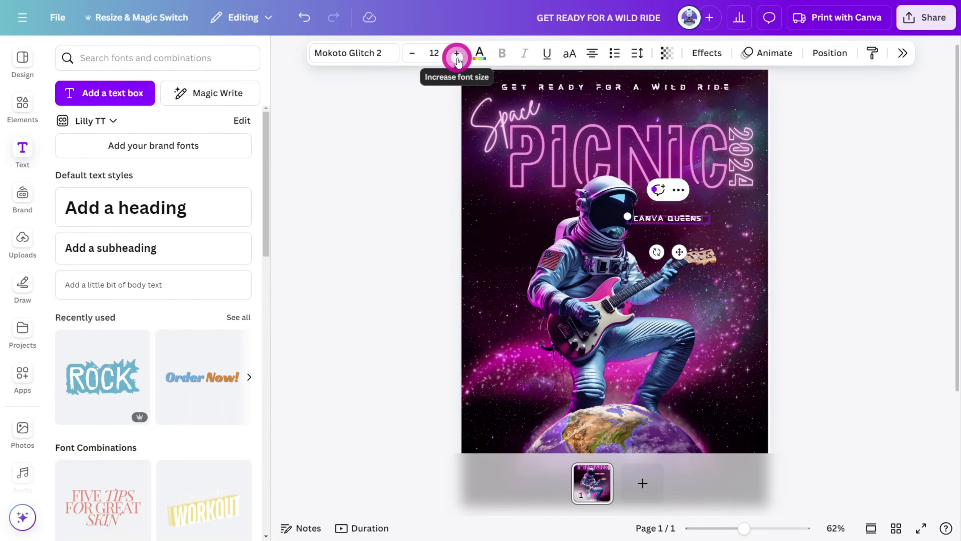
{"action": "left_click_drag", "start_coordinate": [661, 254], "coordinate": [665, 254]}
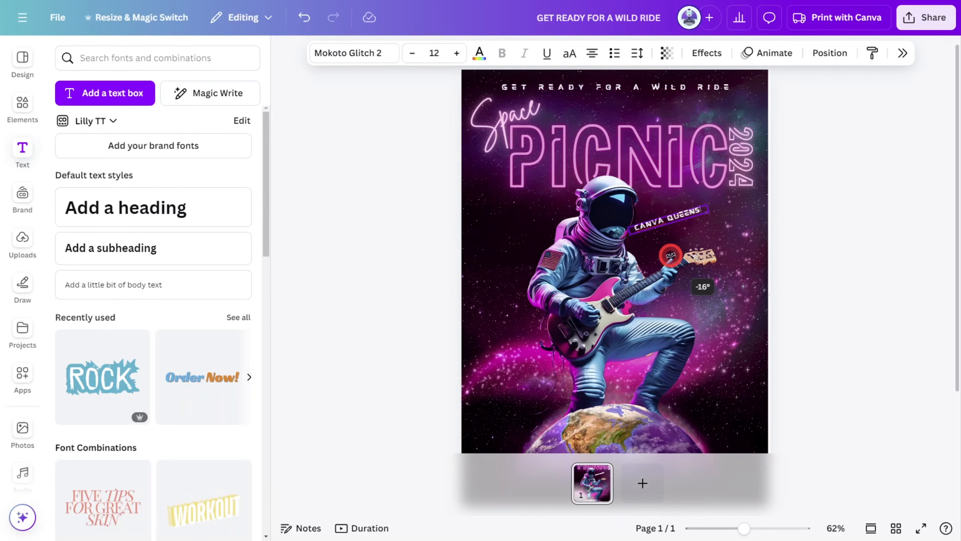
{"action": "left_click_drag", "start_coordinate": [671, 255], "coordinate": [672, 254]}
{"action": "left_click_drag", "start_coordinate": [683, 217], "coordinate": [725, 229]}
Stack three copies of the tilted CANVA QUEENS line and open the arrangement options for all three.
{"action": "left_click", "coordinate": [723, 220], "text": "shift"}
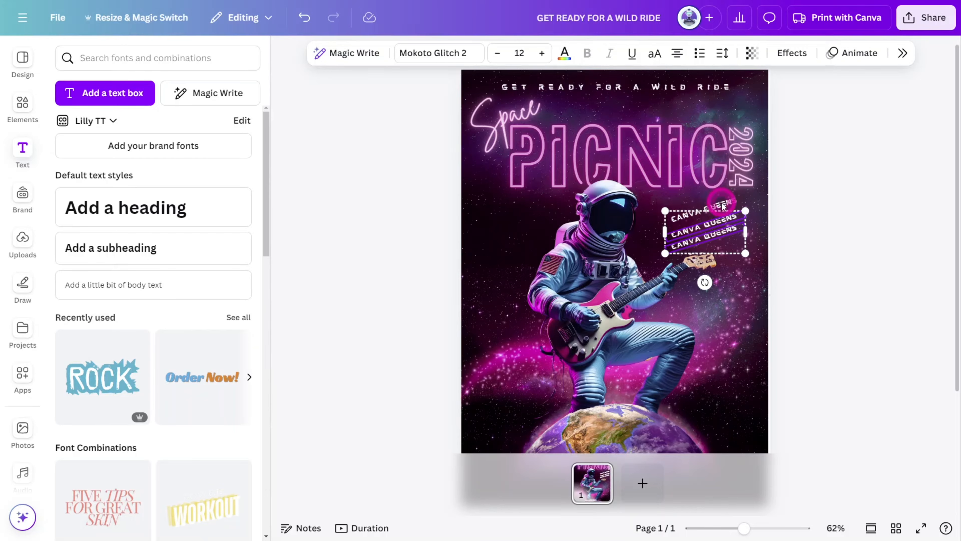
{"action": "left_click", "coordinate": [754, 197], "text": "shift"}
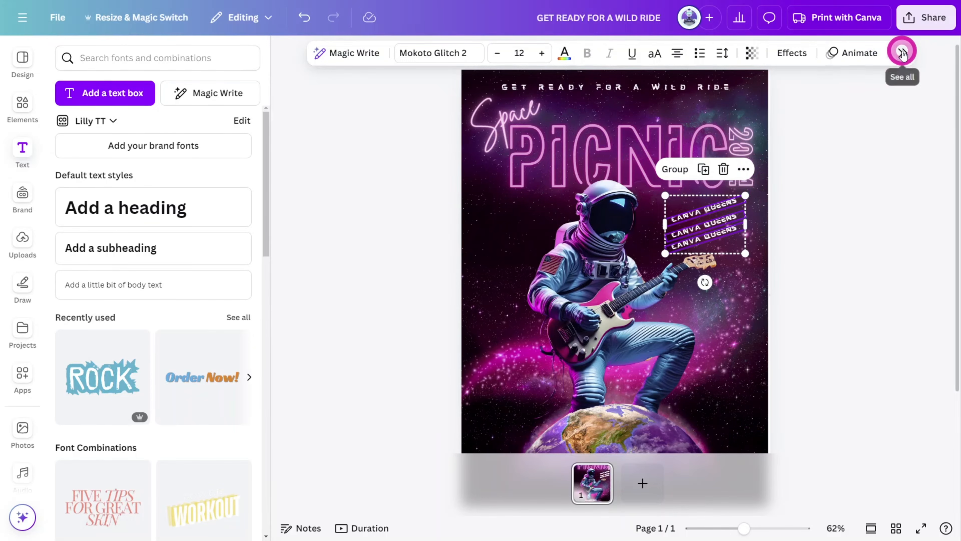
{"action": "left_click", "coordinate": [903, 54]}
{"action": "scroll", "coordinate": [835, 401], "scroll_direction": "down", "scroll_amount": 3}
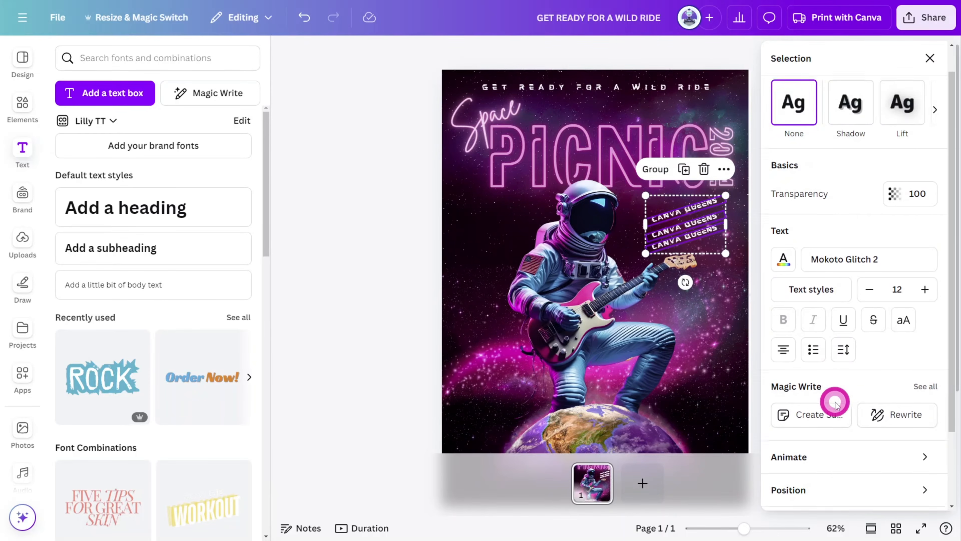
{"action": "left_click", "coordinate": [836, 409]}
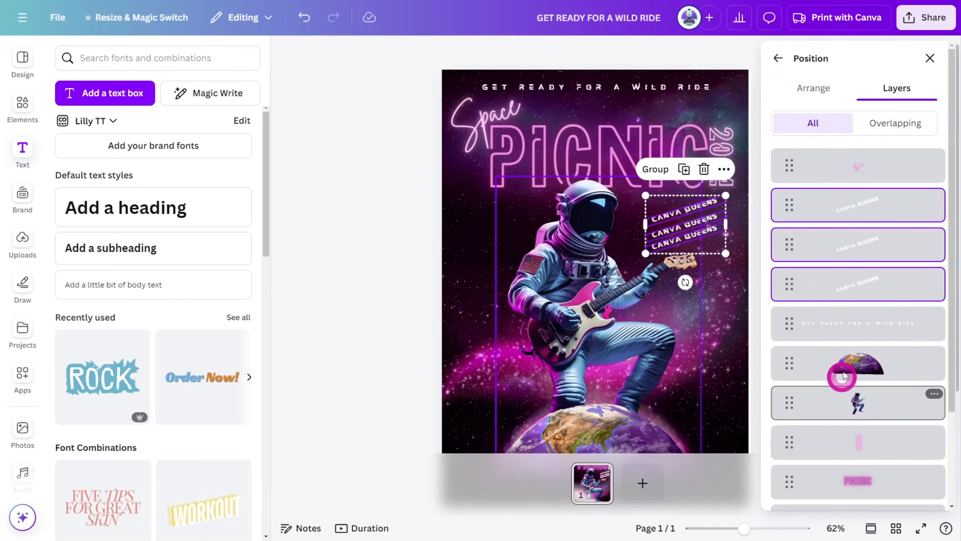
{"action": "left_click", "coordinate": [817, 88]}
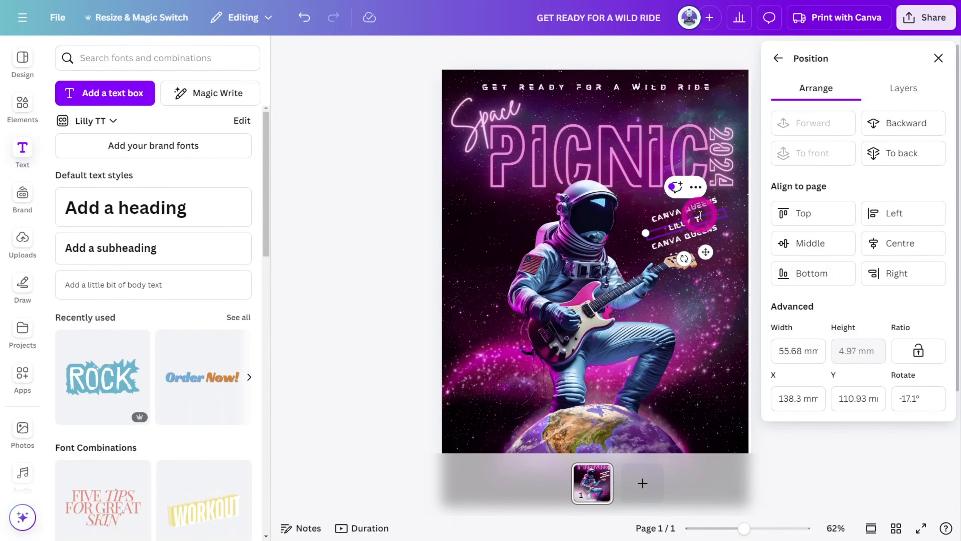
Reword the second line as "LILLY TECHNIQUES" and the third as "UNHOLY RHINGS", and show the rulers.
{"action": "type", "text": "TECHNIQUES"}
{"action": "left_click", "coordinate": [689, 238]}
{"action": "key", "text": "shift+r"}
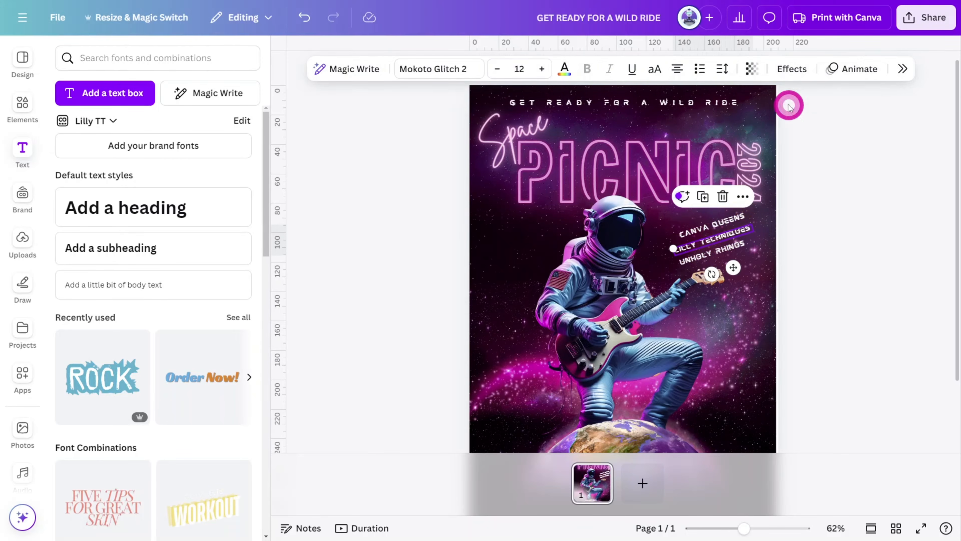
Apply a magenta Background effect with roundness 0 to the LILLY TECHNIQUES line.
{"action": "left_click", "coordinate": [791, 68]}
{"action": "left_click", "coordinate": [825, 365]}
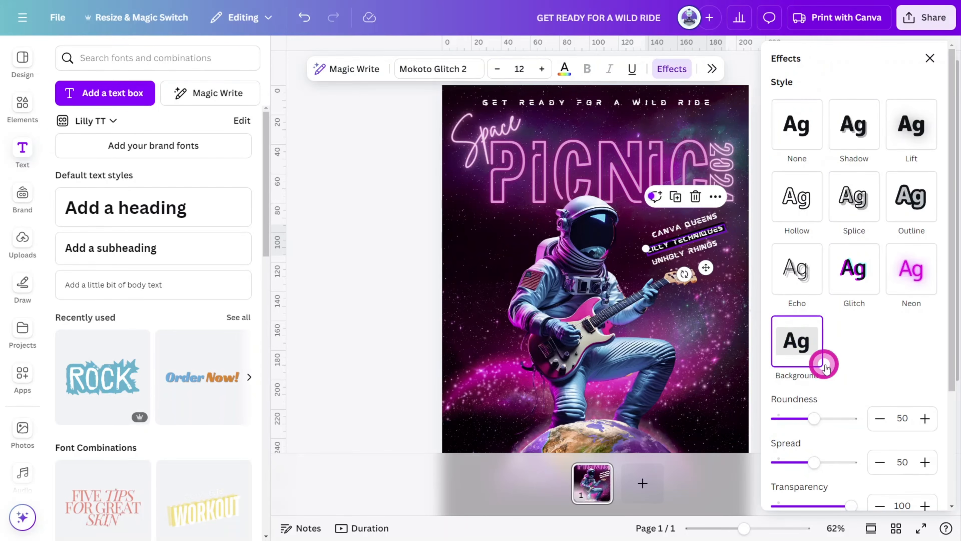
{"action": "scroll", "coordinate": [839, 359], "scroll_direction": "down", "scroll_amount": 4}
{"action": "left_click", "coordinate": [928, 384]}
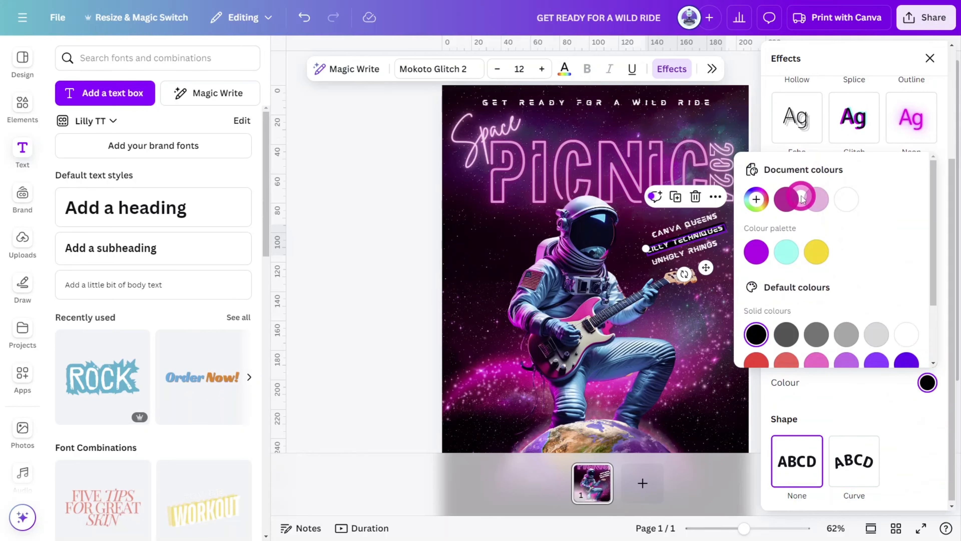
{"action": "left_click", "coordinate": [790, 203]}
{"action": "left_click", "coordinate": [833, 298]}
{"action": "left_click_drag", "start_coordinate": [816, 267], "coordinate": [729, 266]}
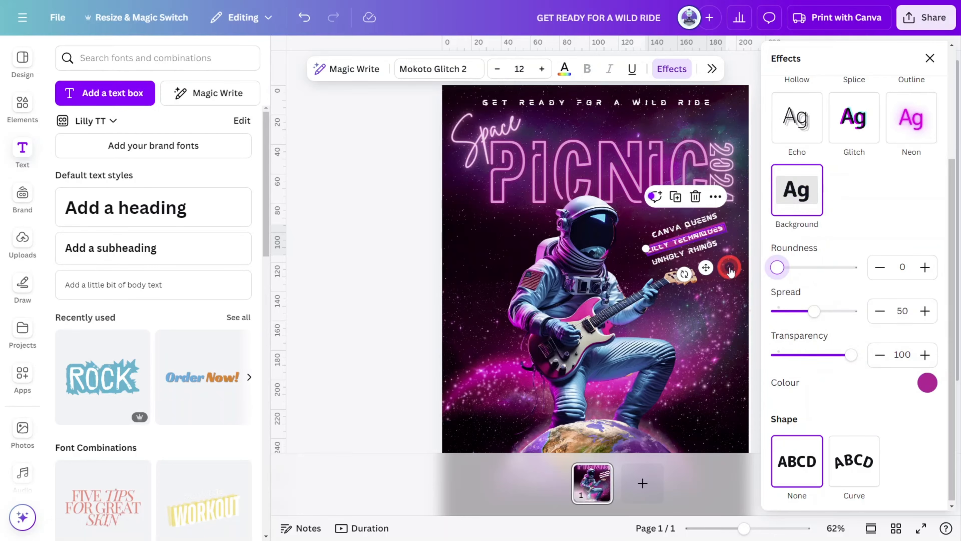
Reduce the LILLY TECHNIQUES highlight's spread and copy the three-line act list to the guitar's lower left as PINK STINK 22, TURTLE TABLES X and PURPLE PUNK.
{"action": "left_click_drag", "start_coordinate": [813, 312], "coordinate": [750, 314]}
{"action": "left_click", "coordinate": [930, 58]}
{"action": "left_click", "coordinate": [730, 224], "text": "shift"}
{"action": "left_click", "coordinate": [731, 249], "text": "shift"}
{"action": "scroll", "coordinate": [731, 227], "scroll_direction": "down", "scroll_amount": 1}
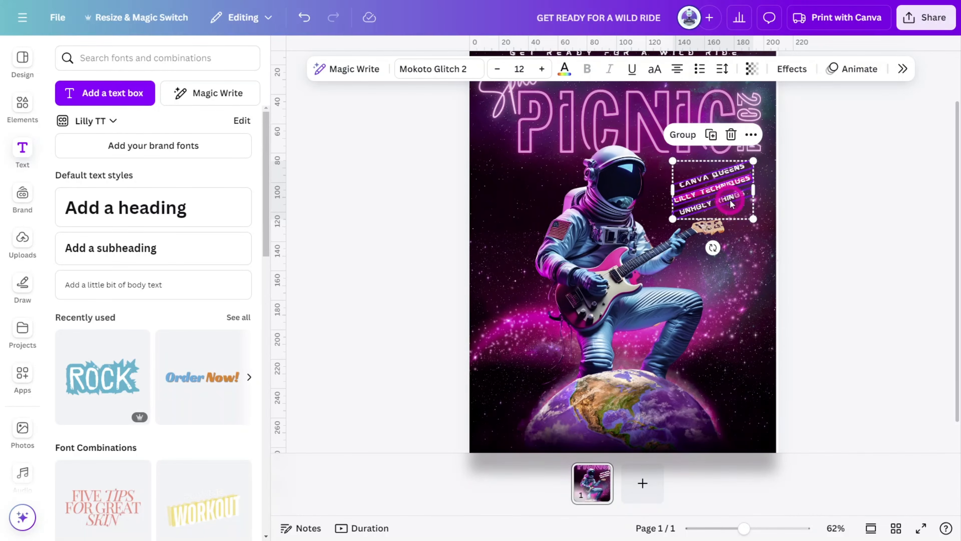
{"action": "left_click_drag", "start_coordinate": [730, 200], "coordinate": [537, 364], "text": "alt"}
{"action": "left_click", "coordinate": [750, 341]}
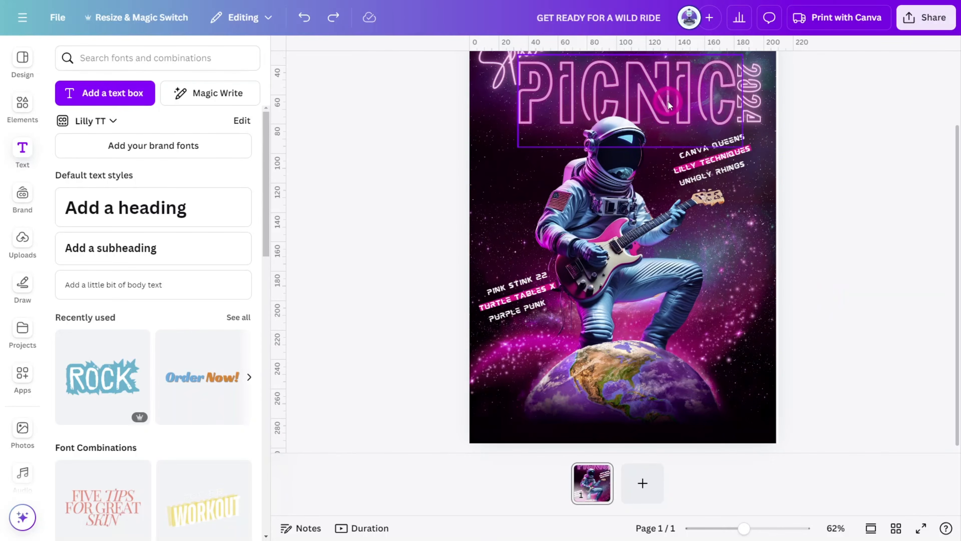
Copy the neon PICNIC title, shrink it to size 39.2, reword it as "20" and place it to the right of the Earth.
{"action": "left_click_drag", "start_coordinate": [667, 100], "coordinate": [774, 383]}
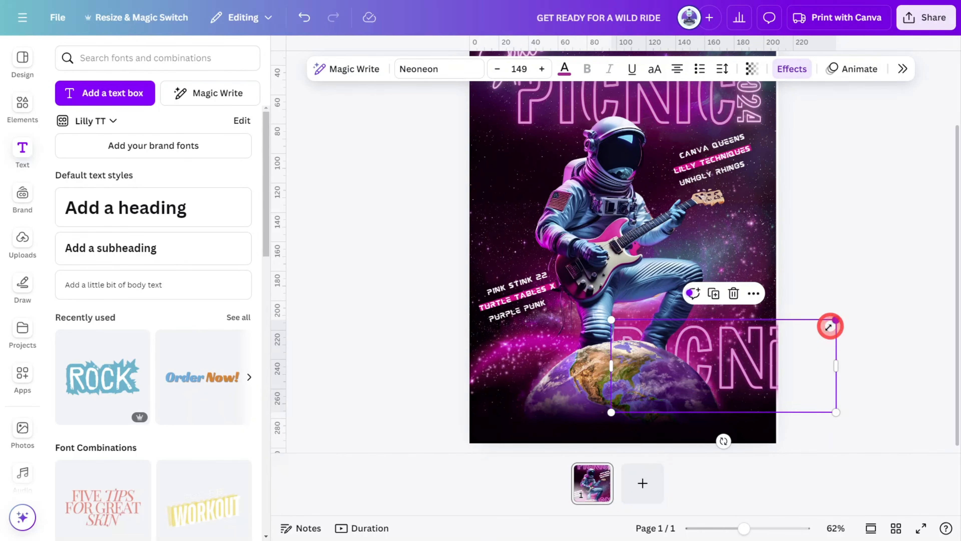
{"action": "left_click_drag", "start_coordinate": [829, 326], "coordinate": [751, 376]}
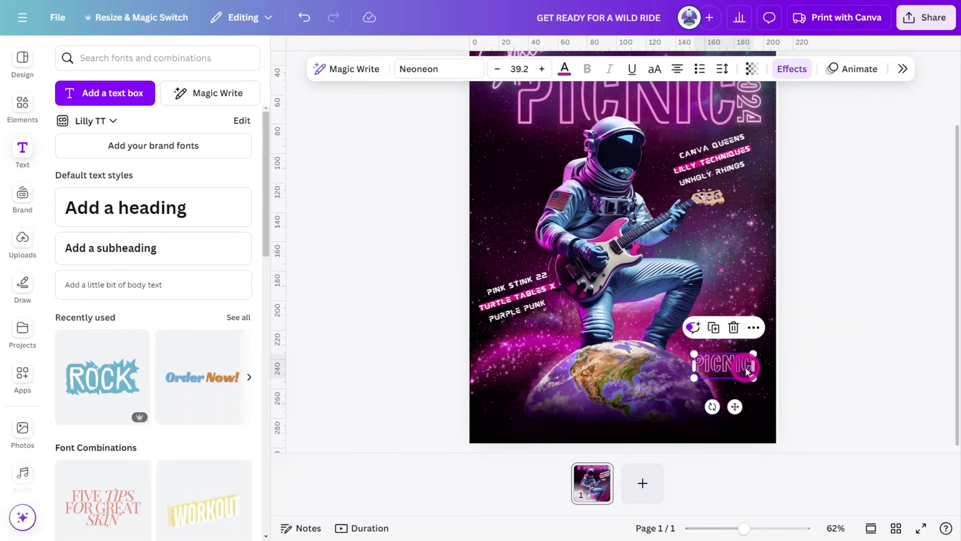
{"action": "double_click", "coordinate": [746, 370]}
{"action": "type", "text": "20"}
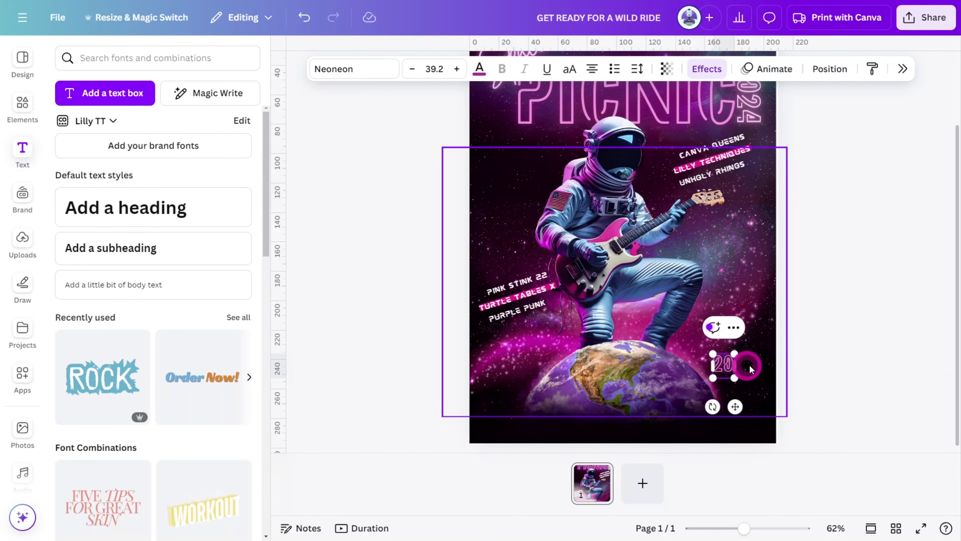
{"action": "left_click", "coordinate": [866, 376]}
{"action": "left_click_drag", "start_coordinate": [732, 365], "coordinate": [743, 365]}
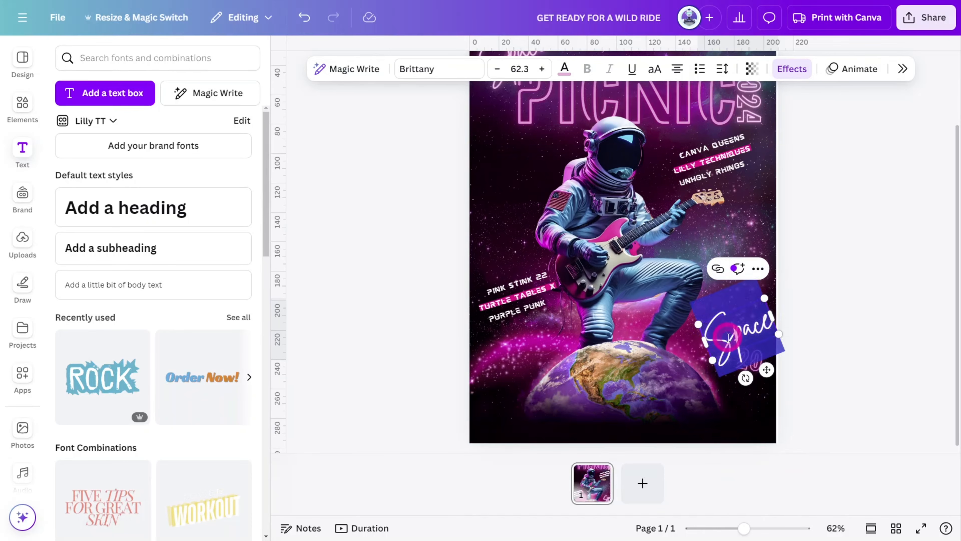
Turn a copy of the neon Space script into "March" at size 24.1 and place it overlapping the lower edge of the 20.
{"action": "left_click_drag", "start_coordinate": [766, 370], "coordinate": [719, 381]}
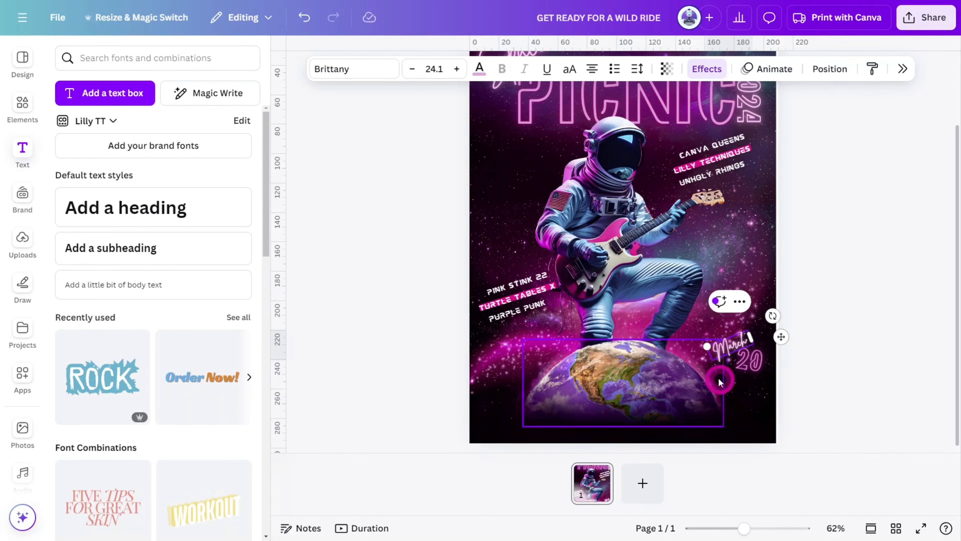
{"action": "left_click", "coordinate": [826, 386]}
{"action": "left_click", "coordinate": [794, 366]}
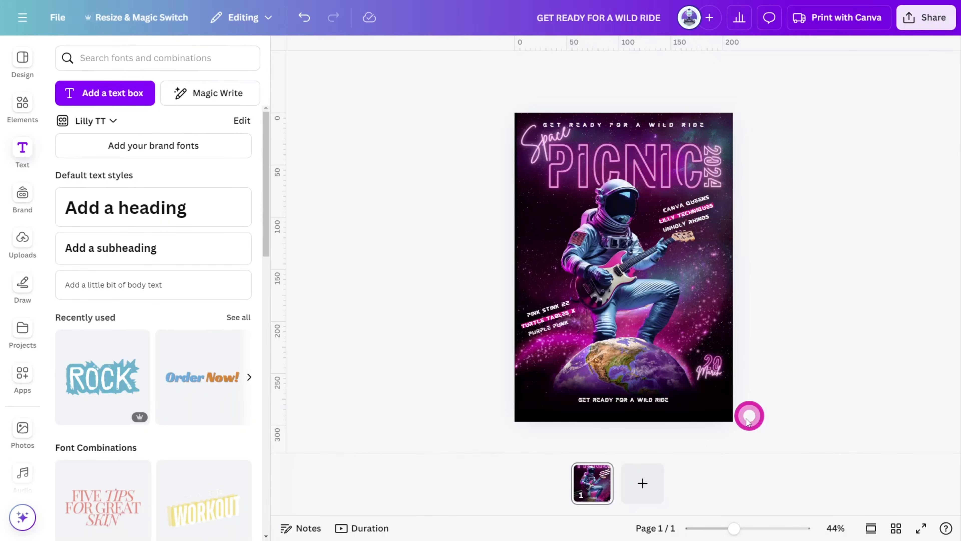
Reword the tagline copy below the Earth with THE VOID's venue address and a second line reading "CALL:" followed by the phone number.
{"action": "scroll", "coordinate": [631, 402], "scroll_direction": "up", "scroll_amount": 5}
{"action": "scroll", "coordinate": [629, 392], "scroll_direction": "down", "scroll_amount": 1}
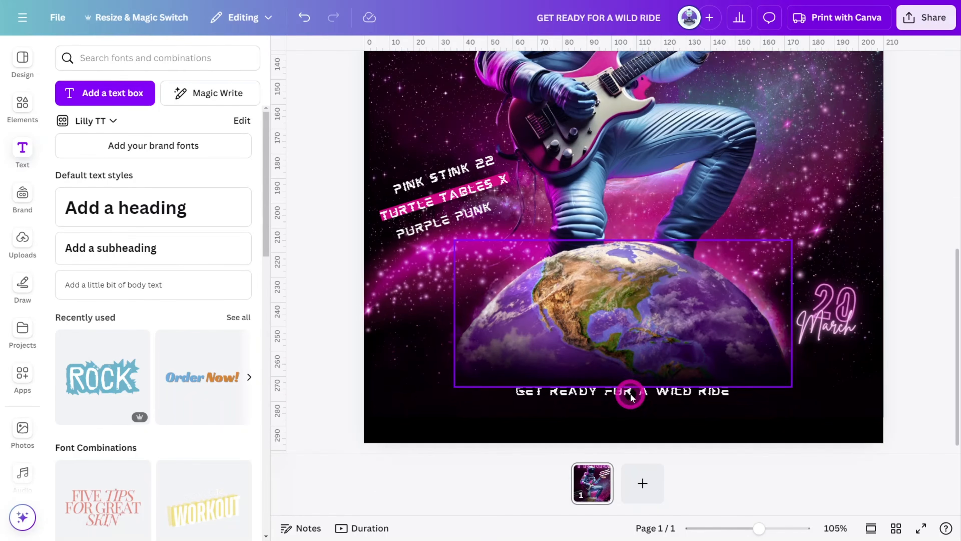
{"action": "left_click", "coordinate": [631, 394]}
{"action": "left_click", "coordinate": [630, 393]}
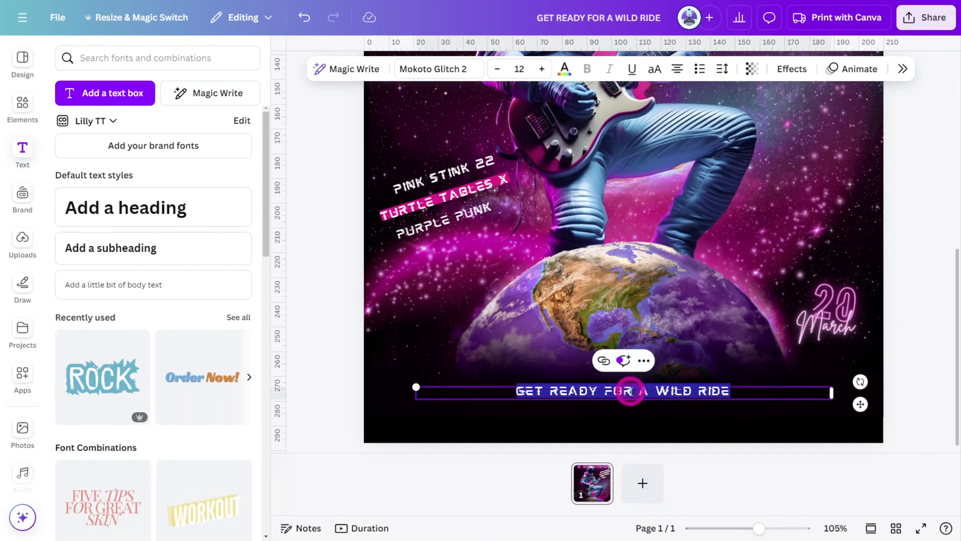
{"action": "type", "text": "THE VOID , 123 OUTER SPACE, MASS"}
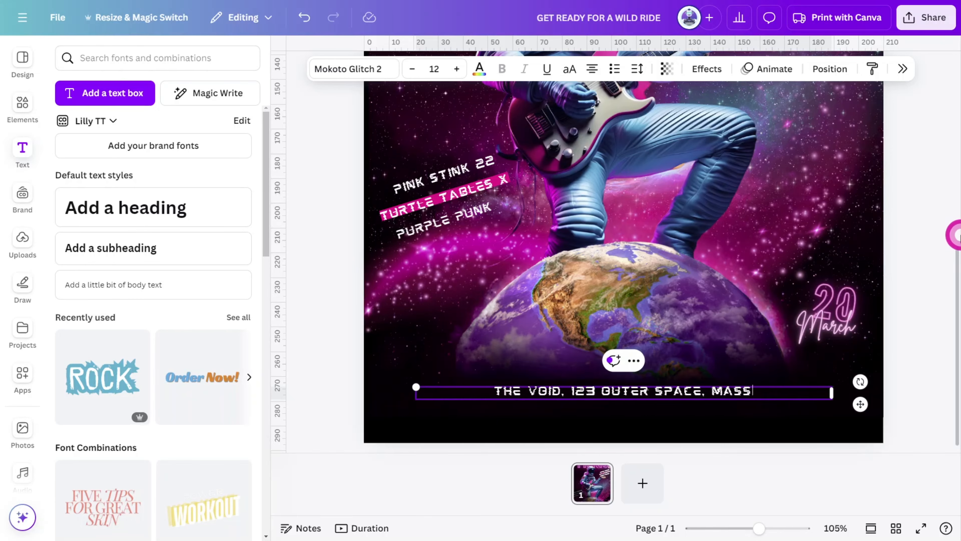
{"action": "type", "text": "IVE BLACK HOLE CALL: 0123 456 "}
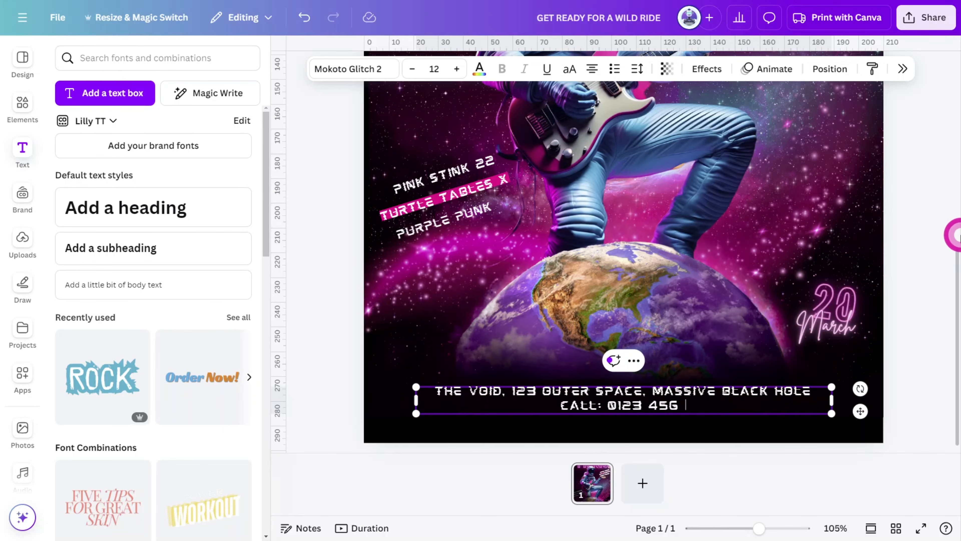
{"action": "type", "text": "7890"}
{"action": "left_click", "coordinate": [937, 383]}
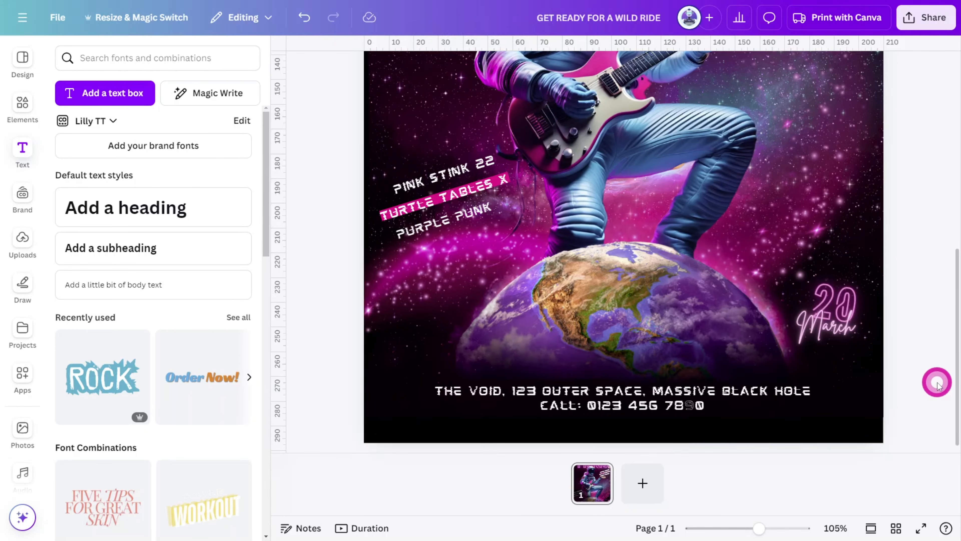
Paste the three sponsor logos centred below the contact text, separate them with small magenta circles and group the row.
{"action": "key", "text": "ctrl+v"}
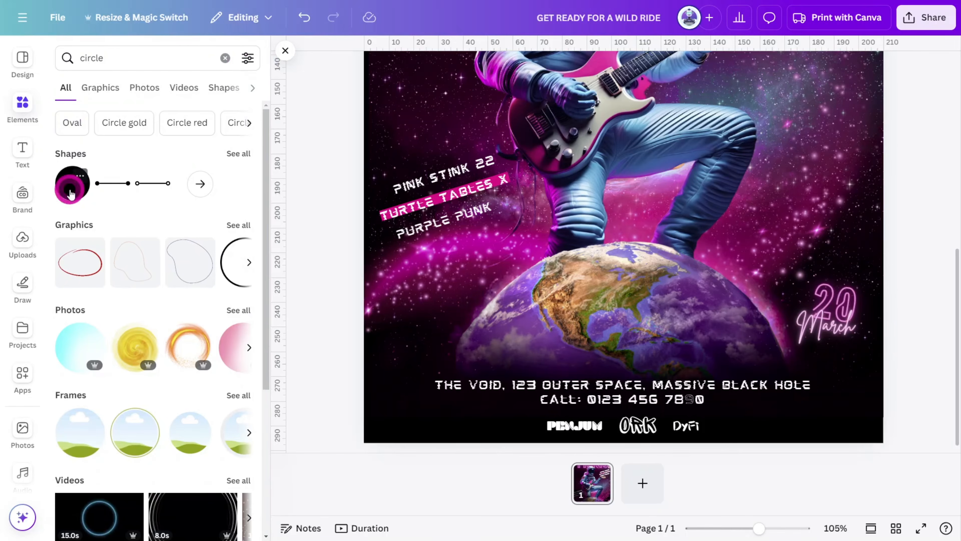
{"action": "left_click", "coordinate": [72, 183]}
{"action": "left_click_drag", "start_coordinate": [671, 286], "coordinate": [671, 314]}
{"action": "scroll", "coordinate": [666, 312], "scroll_direction": "up", "scroll_amount": 5}
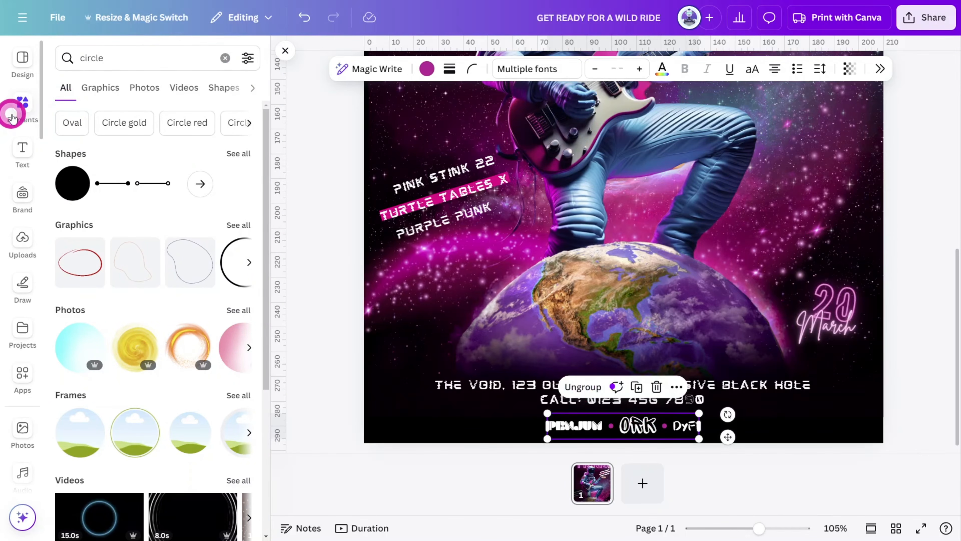
Search the elements for "NEON LINE" and add a straight pink neon line to the poster.
{"action": "left_click", "coordinate": [11, 117]}
{"action": "left_click", "coordinate": [123, 53]}
{"action": "left_click", "coordinate": [225, 64]}
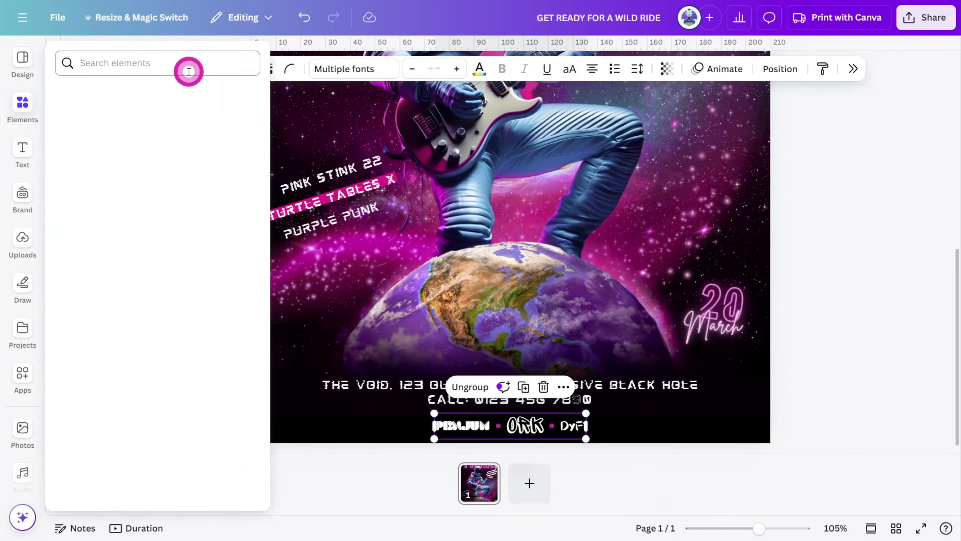
{"action": "left_click", "coordinate": [176, 67]}
{"action": "type", "text": "NEON LINE"}
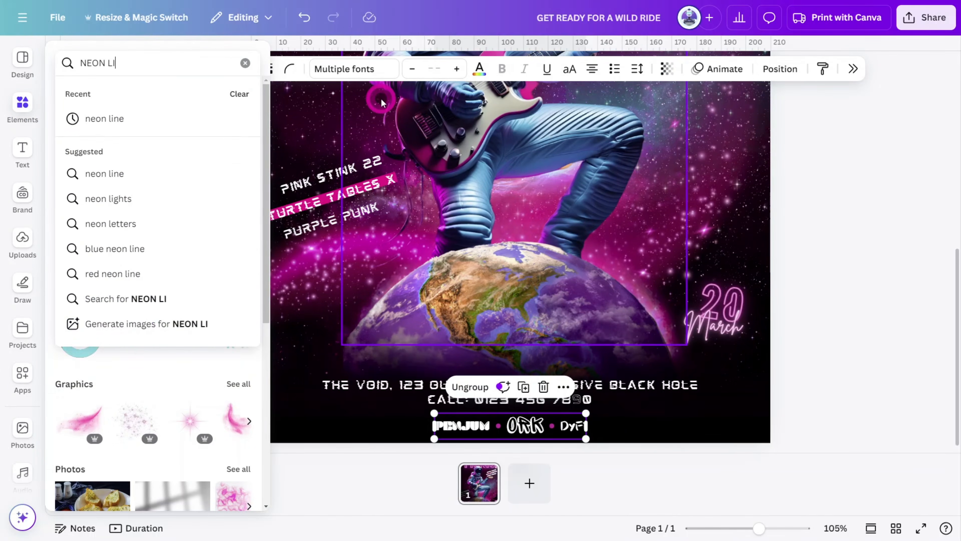
{"action": "key", "text": "Return"}
{"action": "left_click", "coordinate": [82, 250]}
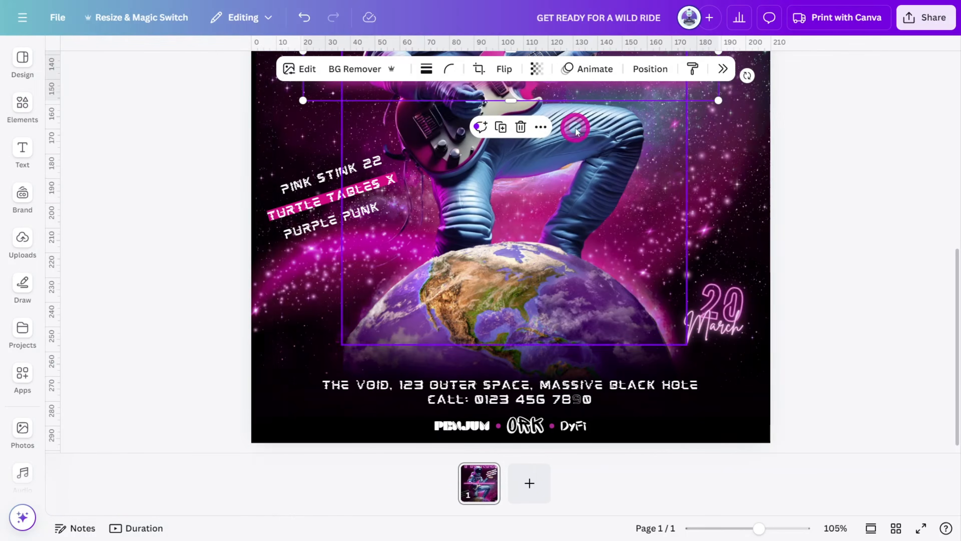
Shrink the neon line to about 43 mm long and move it to the poster's lower right.
{"action": "scroll", "coordinate": [575, 125], "scroll_direction": "down", "scroll_amount": 2}
{"action": "left_click_drag", "start_coordinate": [620, 171], "coordinate": [438, 192]}
{"action": "scroll", "coordinate": [411, 198], "scroll_direction": "up", "scroll_amount": 2}
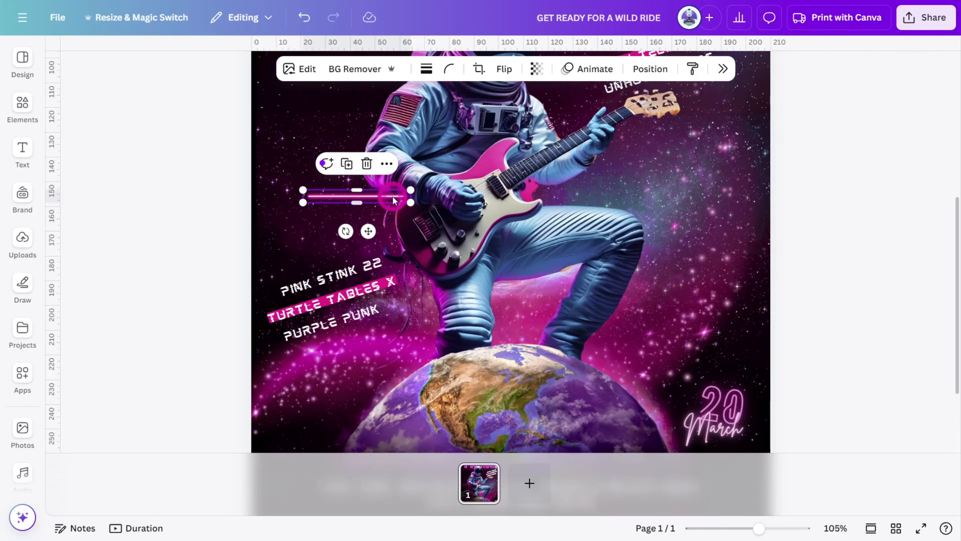
{"action": "left_click_drag", "start_coordinate": [333, 195], "coordinate": [686, 425]}
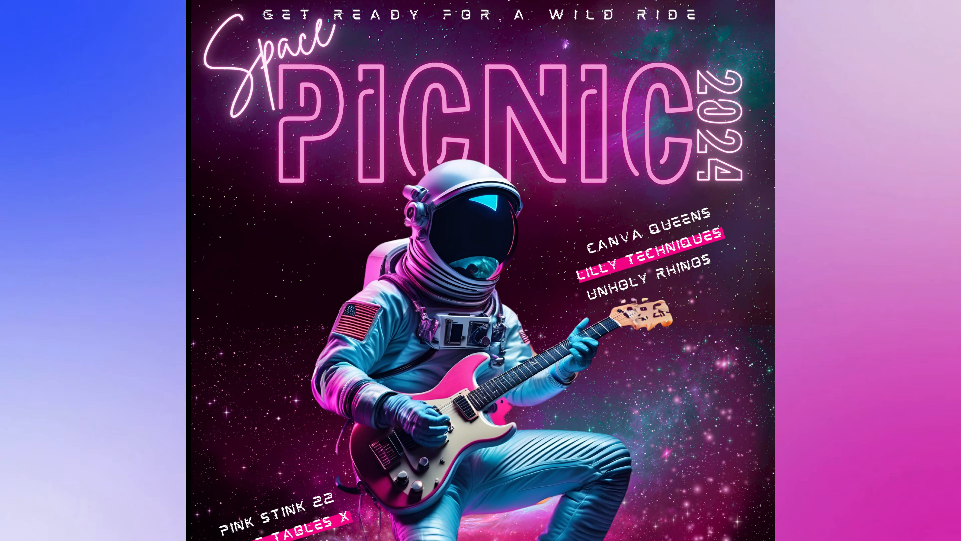